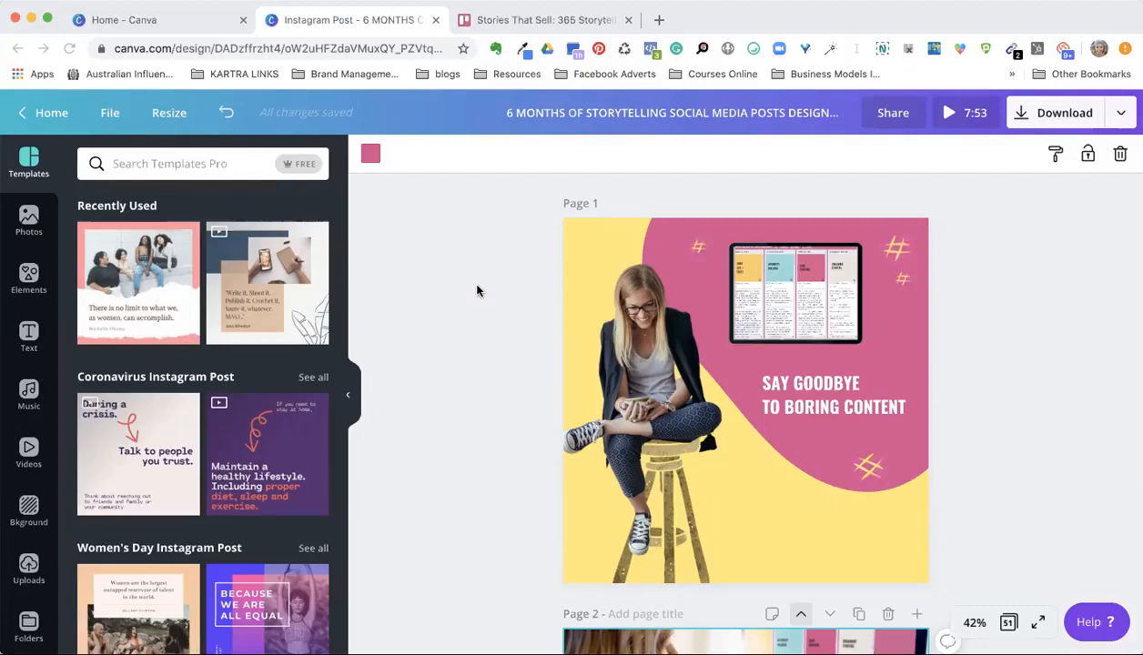
Step: Play the tablet video on page 1, and check the page's notes
left_click(786, 300)
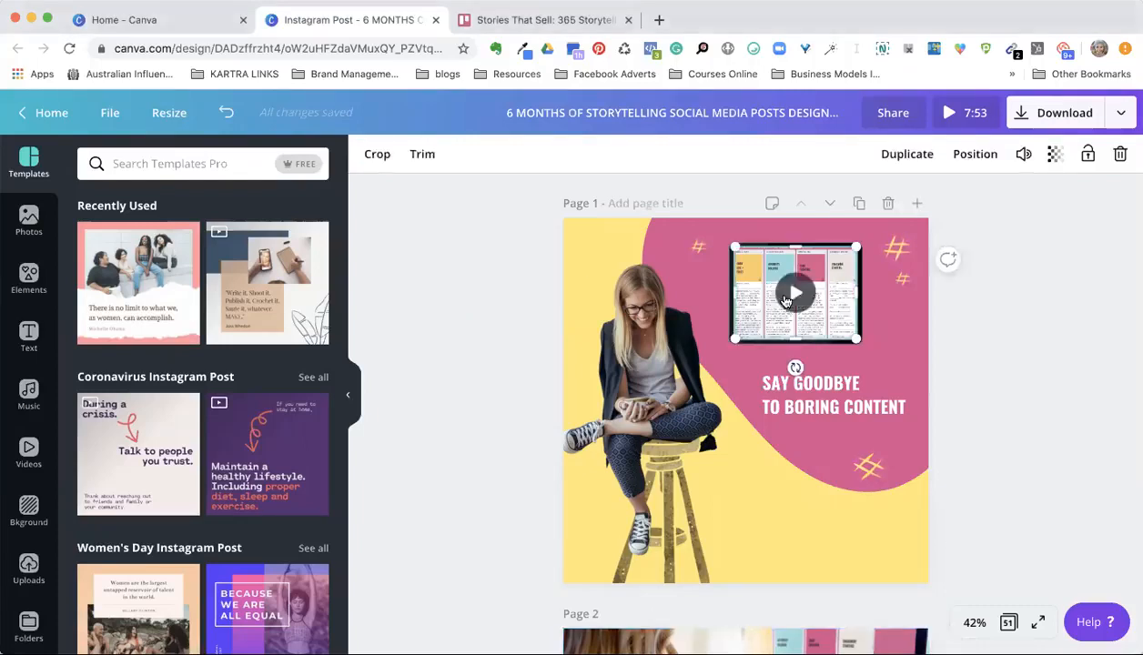
left_click(797, 295)
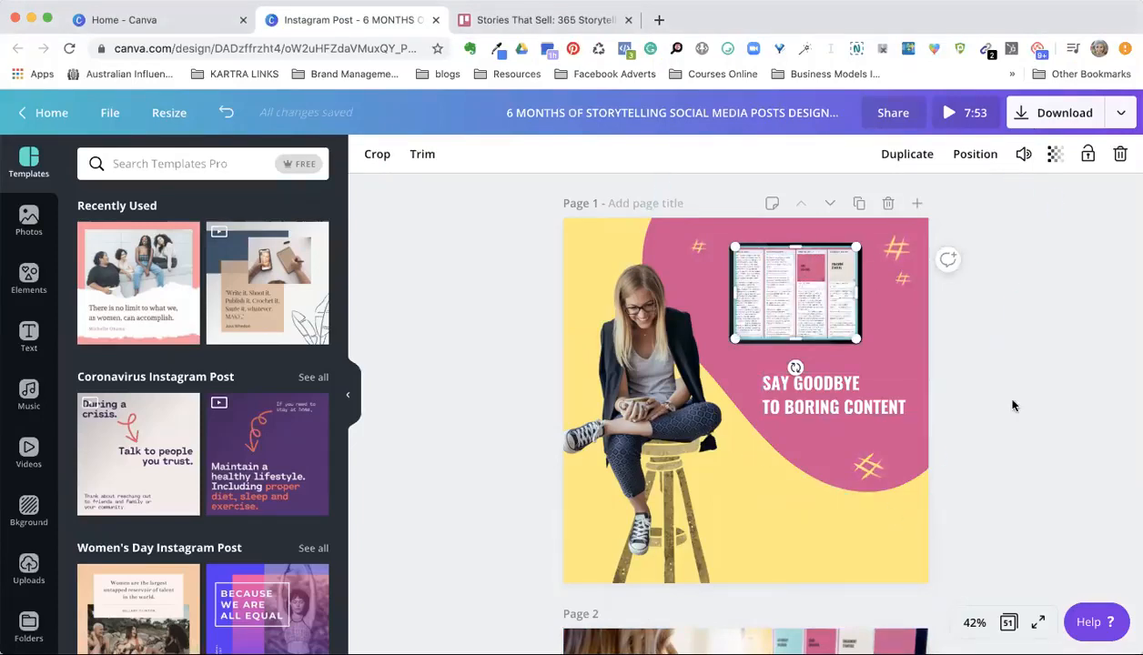
mouse_move(796, 298)
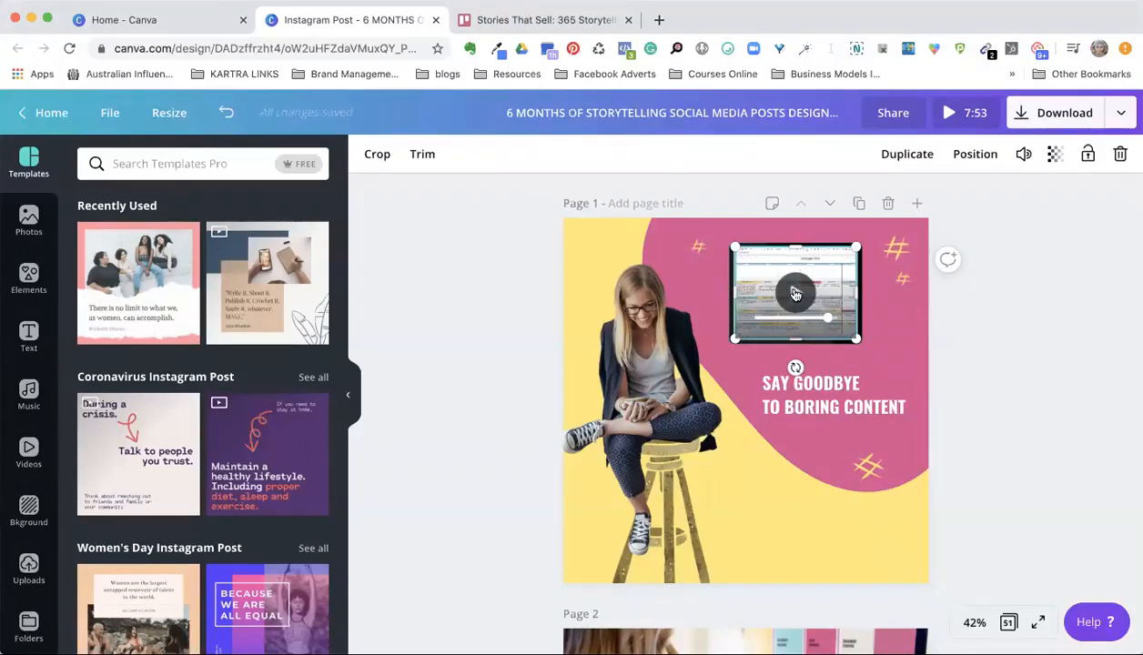
left_click(770, 206)
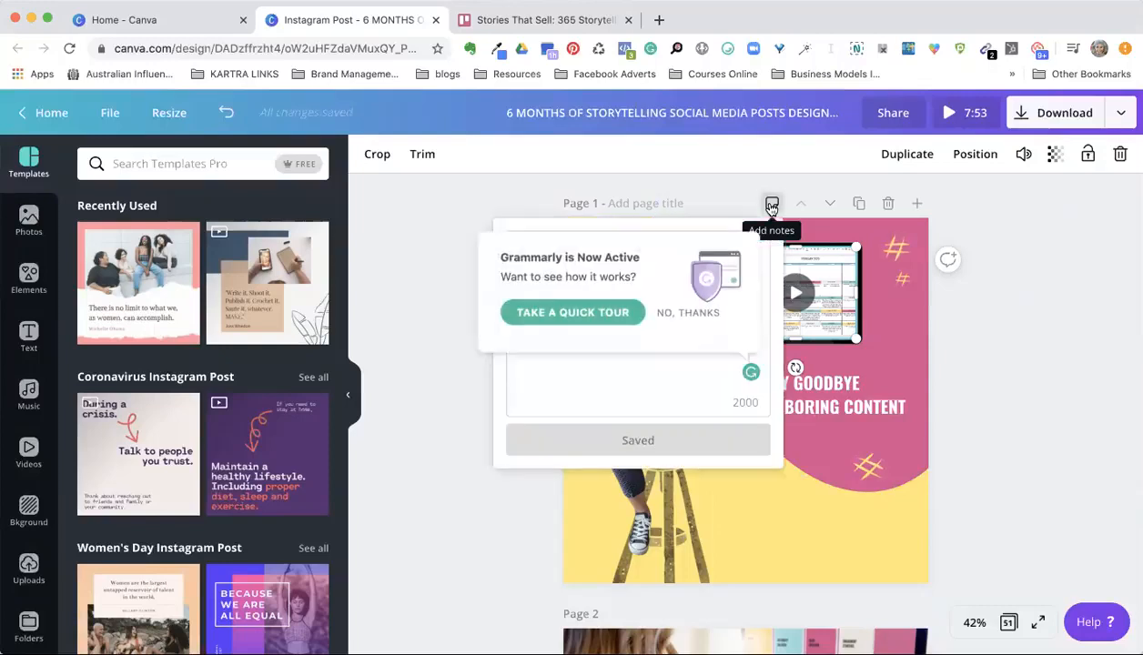
left_click(975, 295)
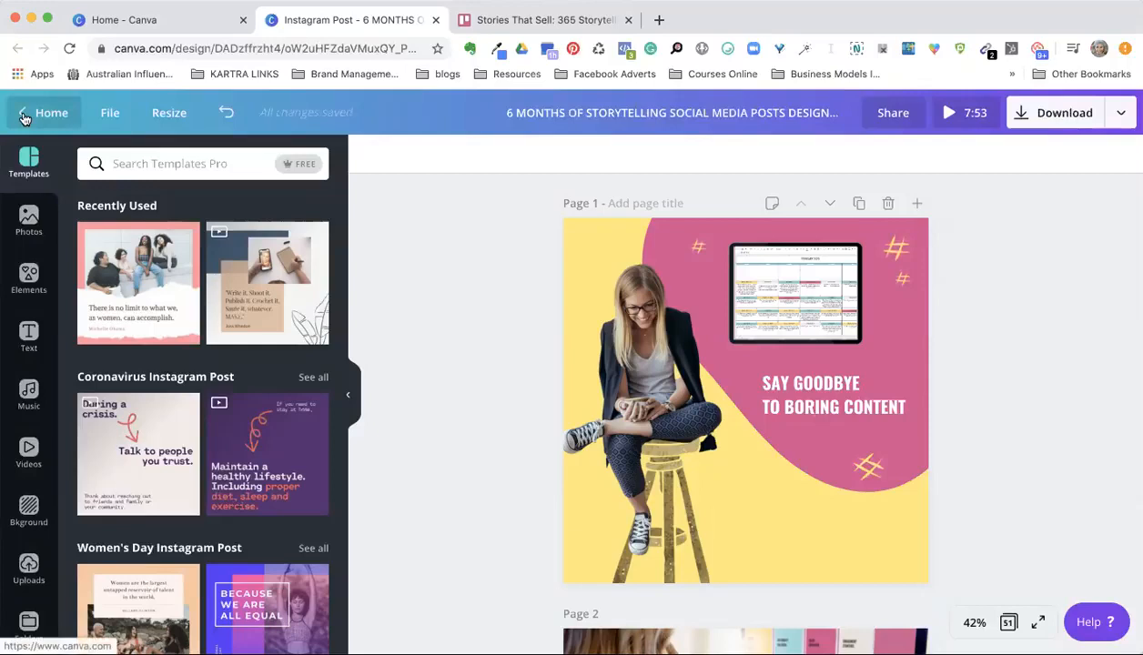
Step: Look over the Create a design options, including Instagram Post, on the Canva home page
left_click(143, 20)
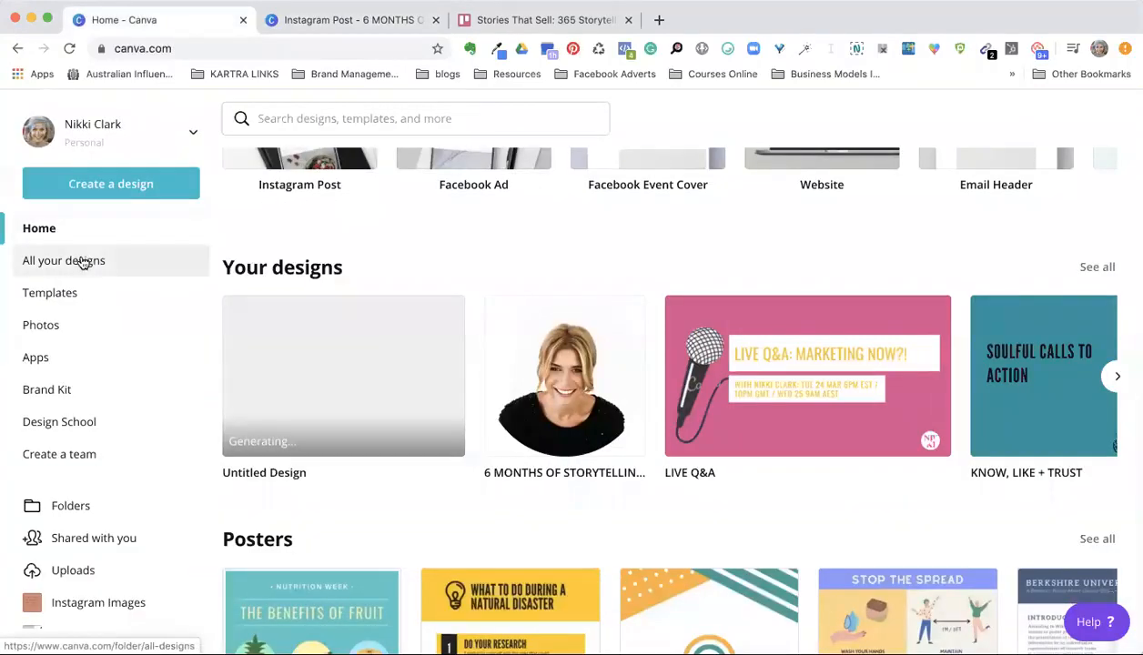
scroll(364, 217, "up", 5)
scroll(453, 360, "down", 2)
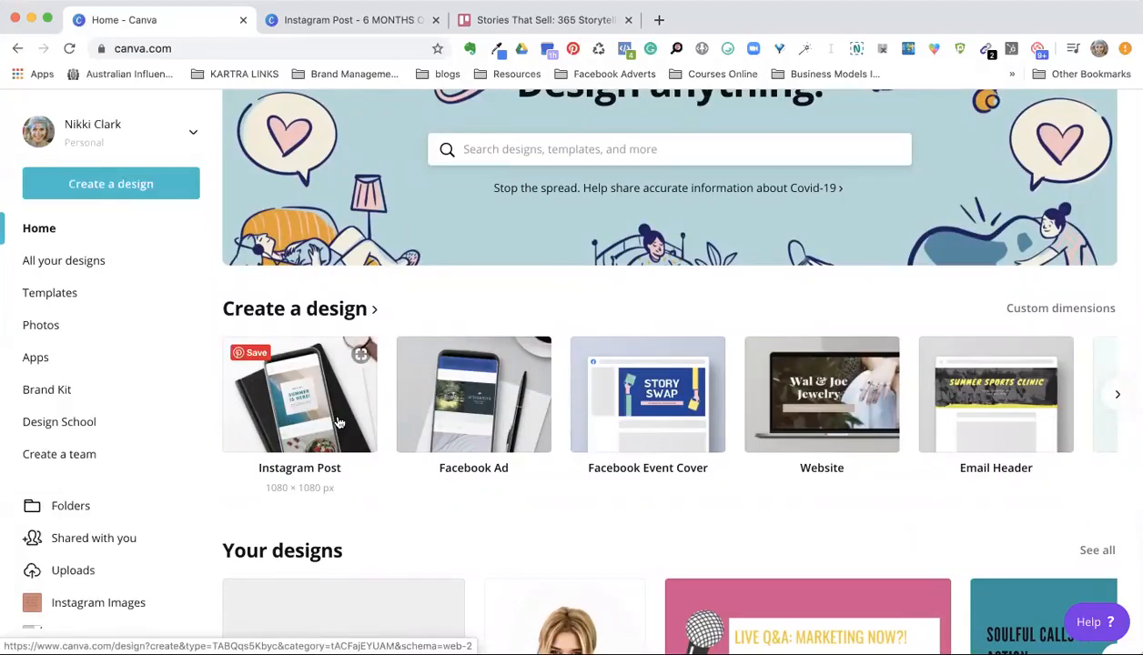
Step: In the open Instagram Post design, add a blank page after page 1 and show its background color choices
left_click(382, 20)
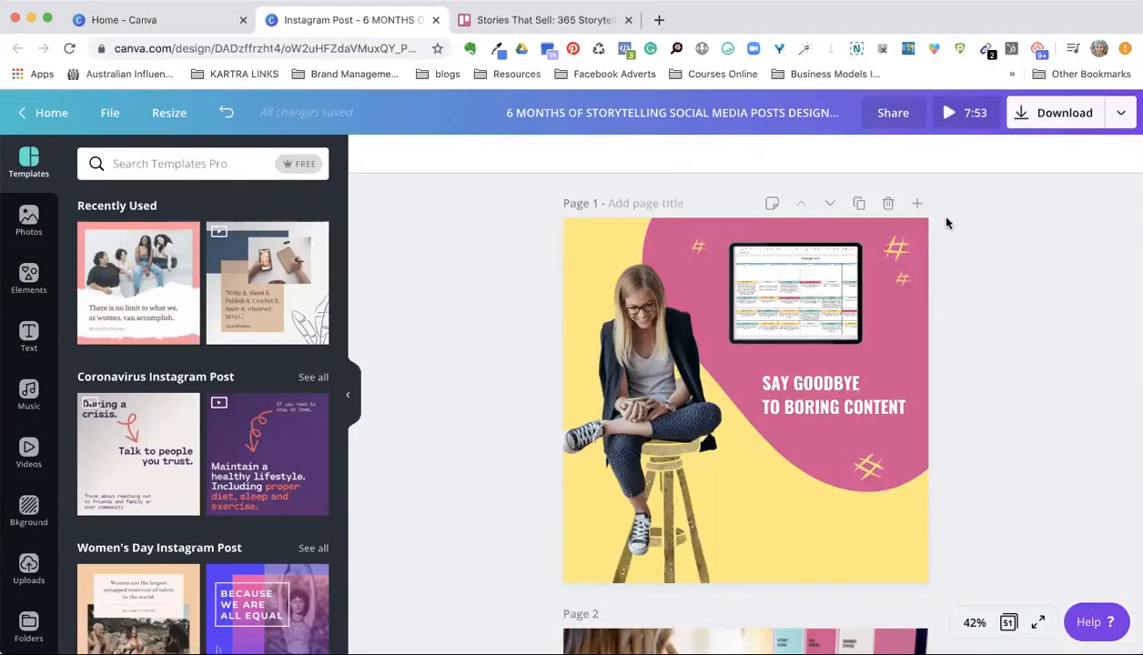
left_click(917, 205)
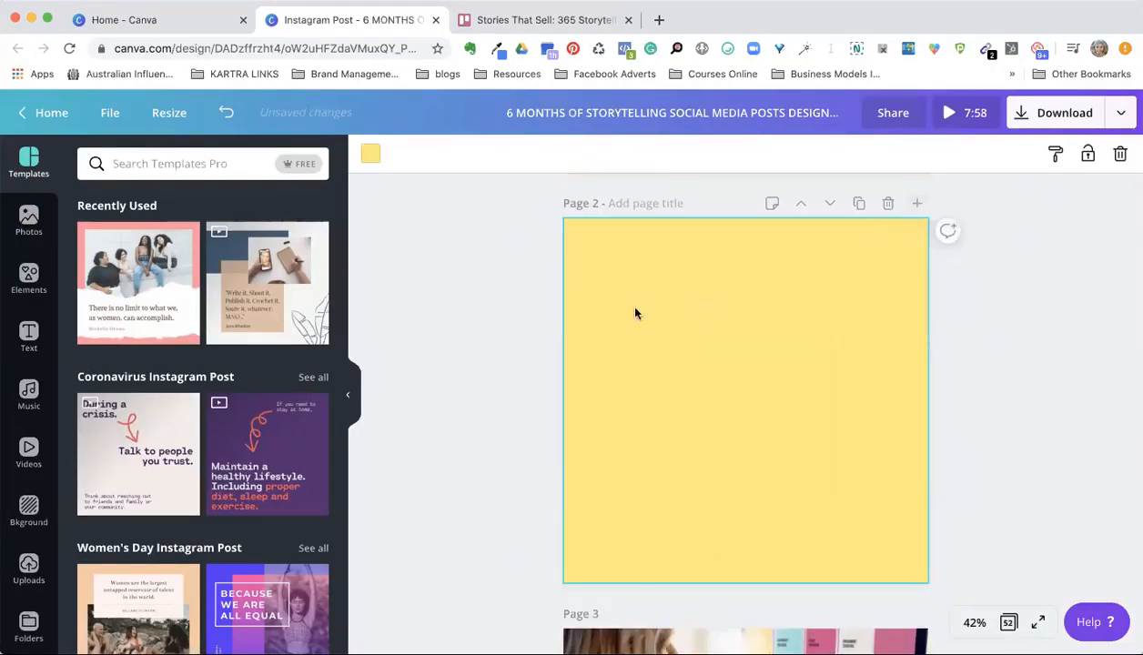
left_click(370, 155)
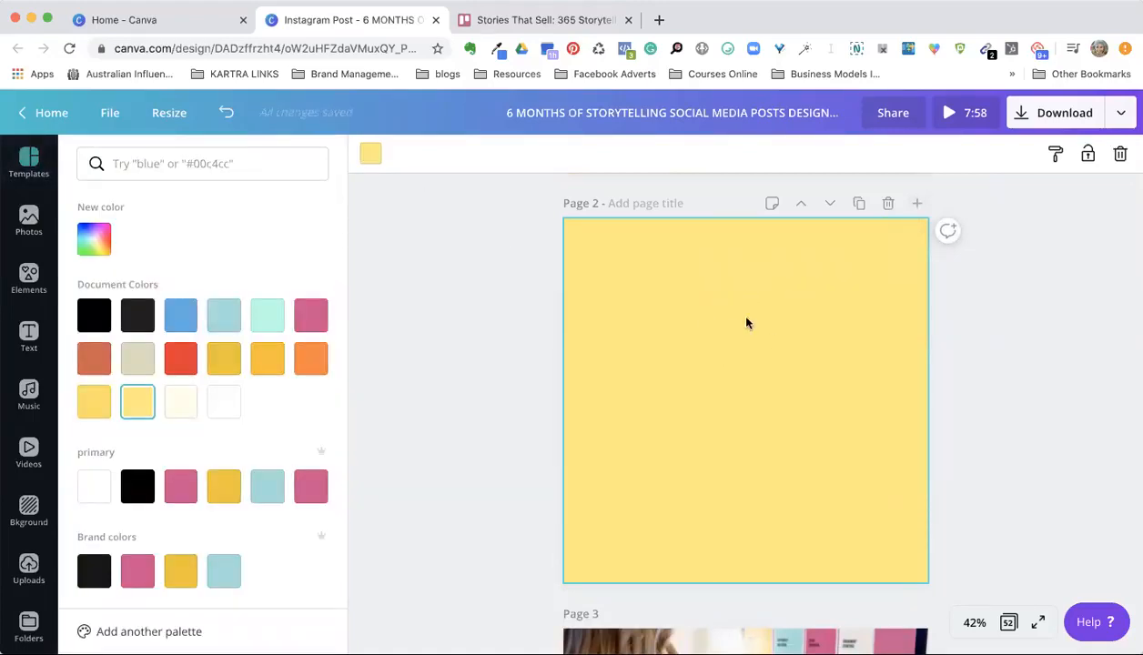
Step: Copy the pink blob shape from page 1 onto page 2 and move it toward the page's center
scroll(1012, 374, "up", 5)
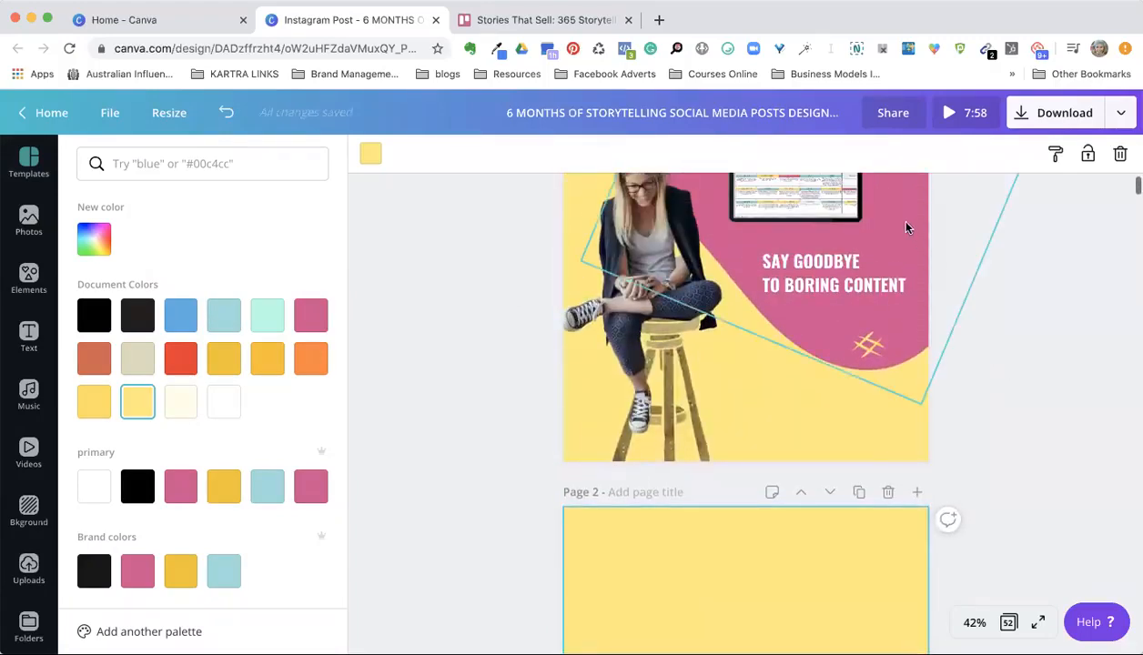
left_click(906, 227)
scroll(1017, 397, "down", 5)
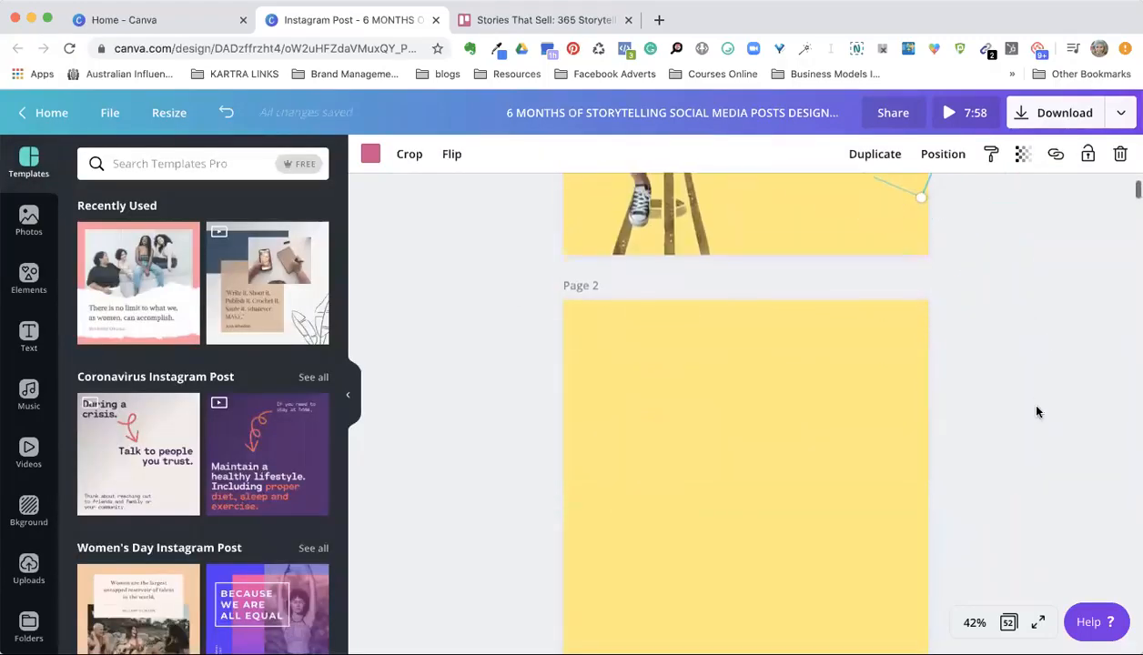
left_click(780, 302)
key("super+v")
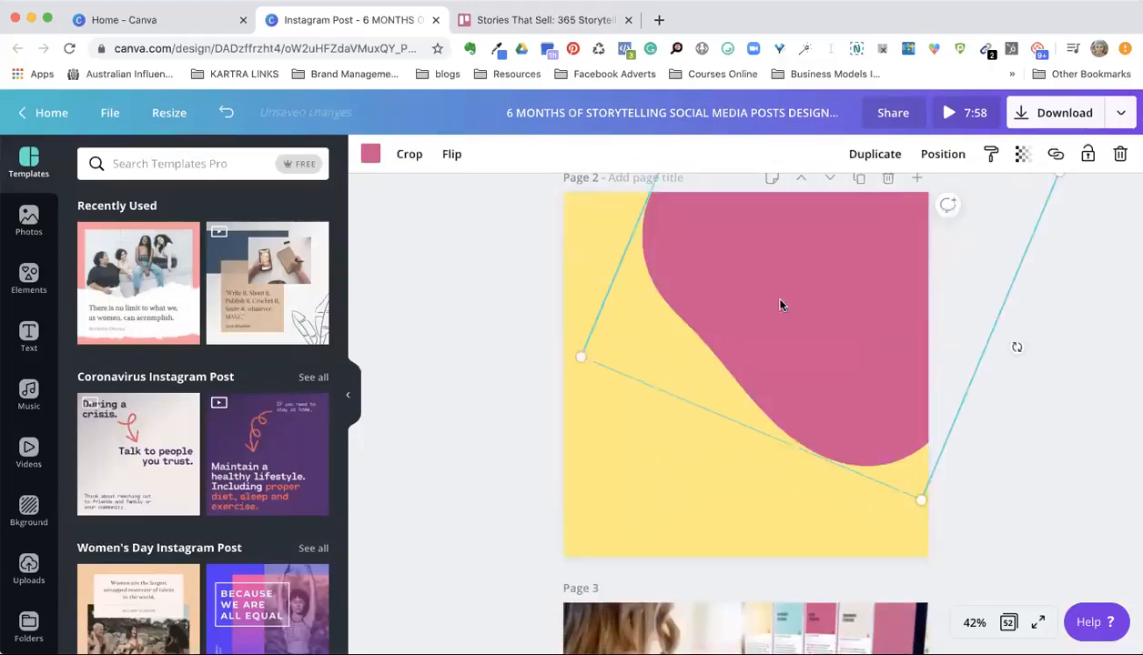
left_click_drag(837, 274, 773, 381)
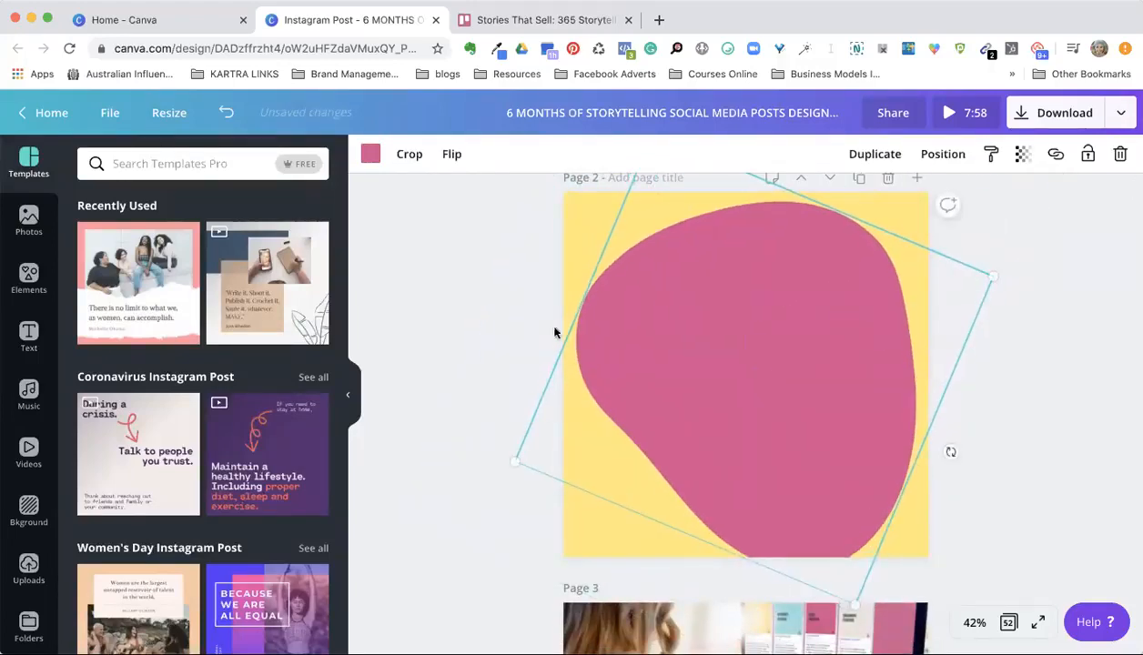
Step: Open the Elements library and look through its grids, shapes and frames
left_click(28, 278)
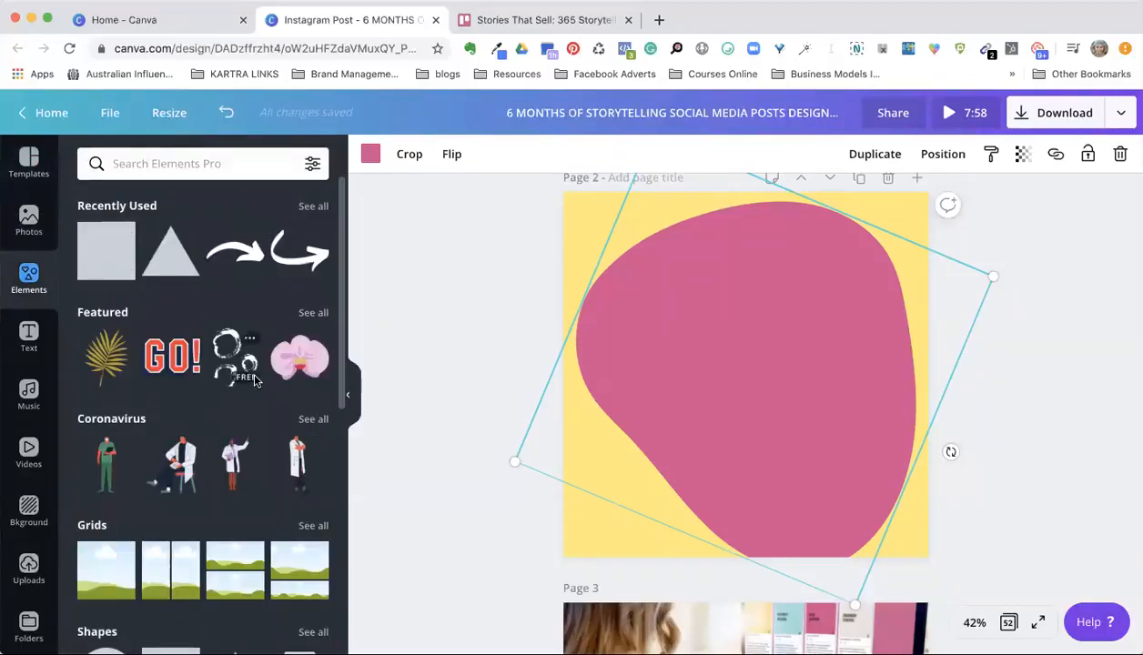
scroll(254, 380, "down", 3)
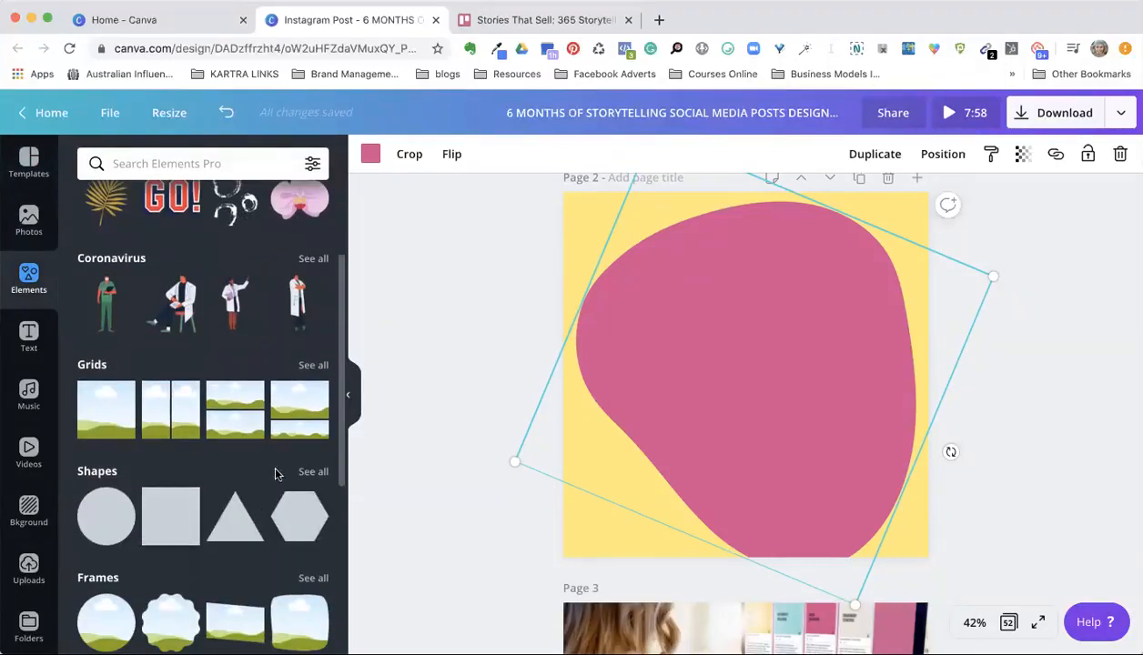
scroll(1021, 348, "down", 1)
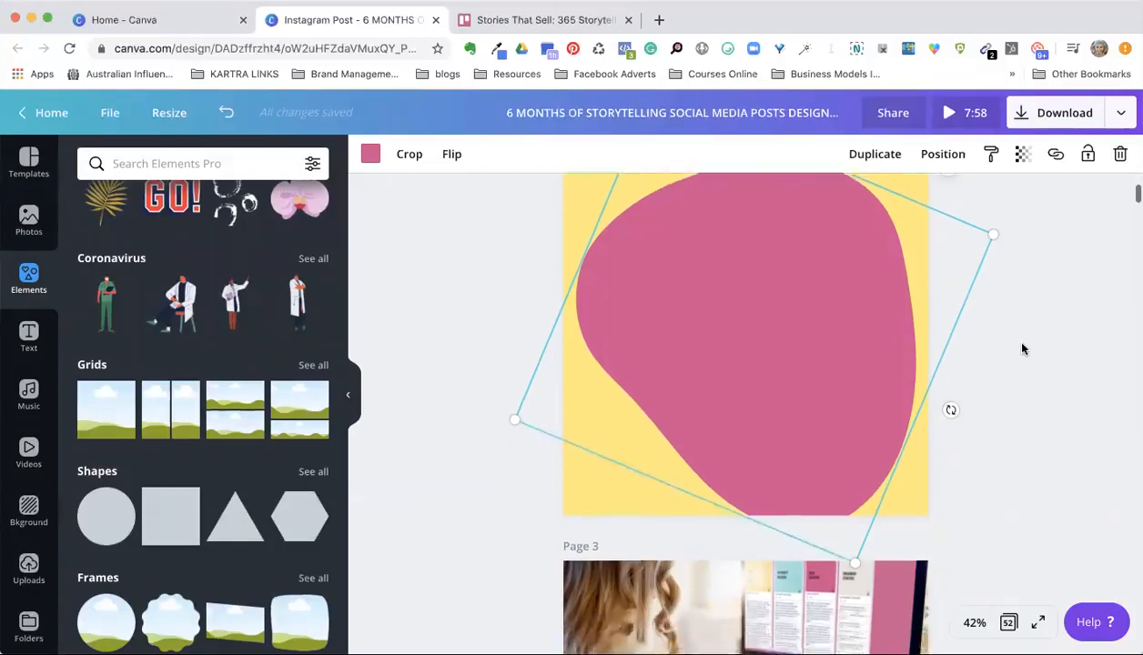
Step: Shrink the pink blob on page 2 and rotate it slightly counterclockwise
scroll(1021, 349, "up", 2)
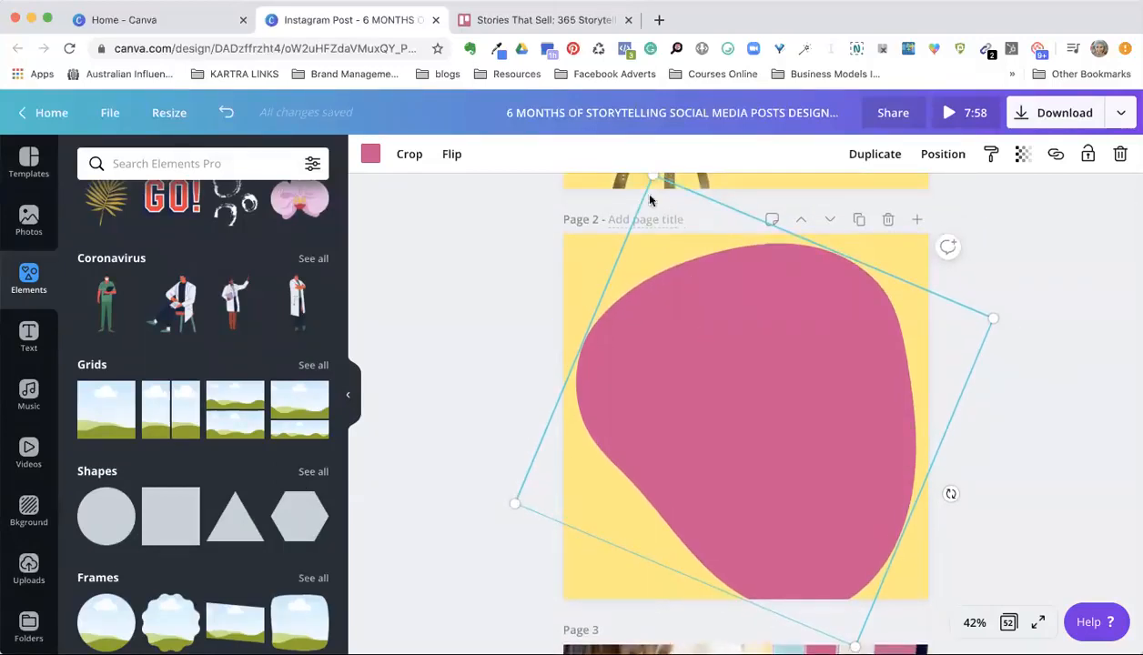
left_click_drag(657, 191, 682, 246)
left_click_drag(941, 521, 1012, 475)
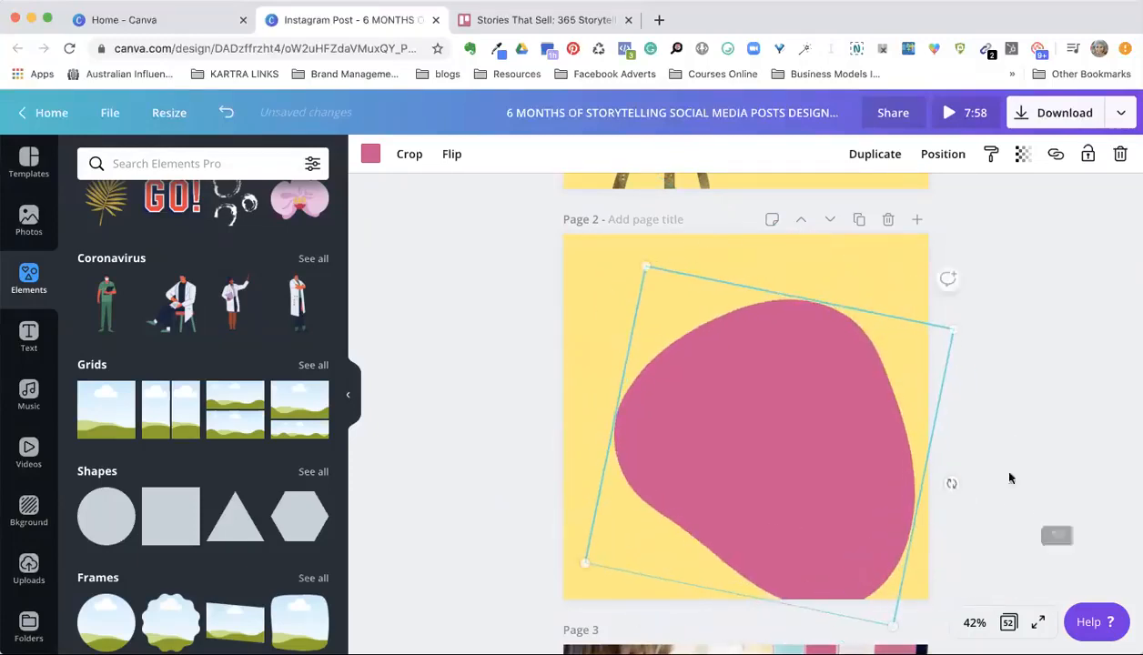
Step: Show all Social Media stickers in the Elements library and find the hashtag stickers
scroll(1005, 332, "up", 5)
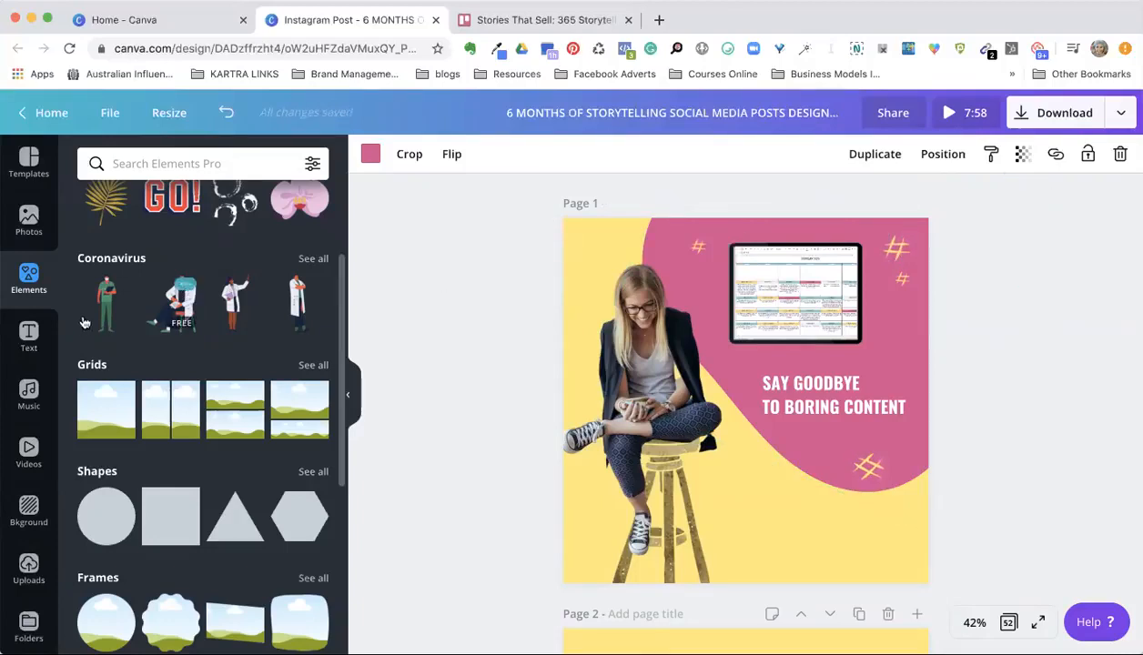
scroll(188, 287, "up", 3)
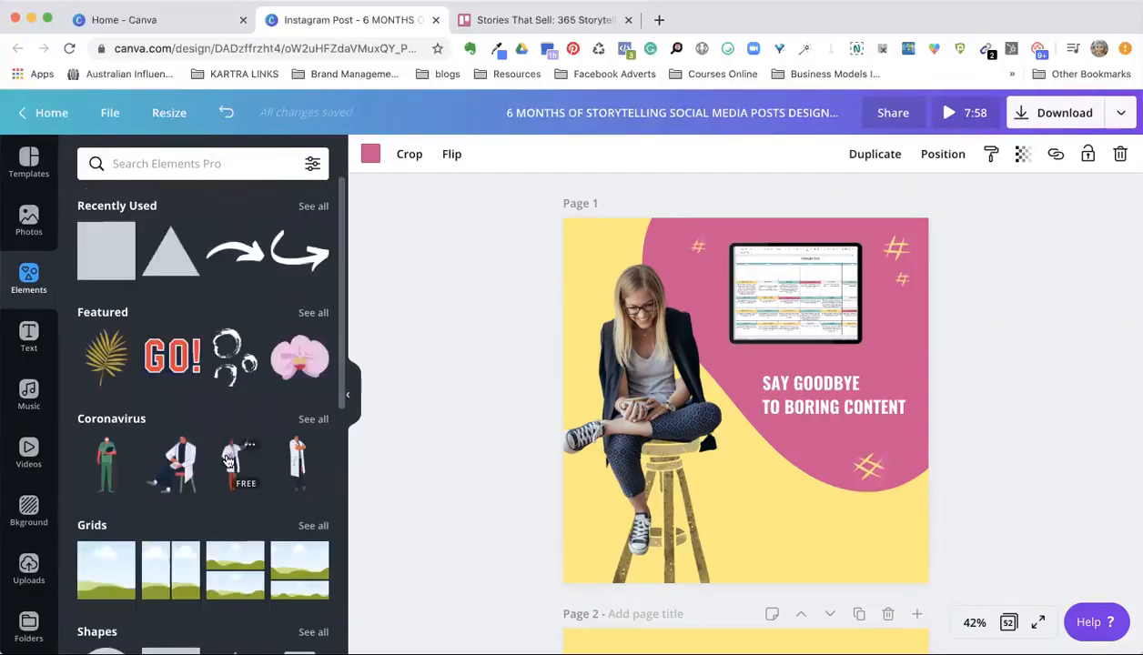
scroll(186, 382, "down", 5)
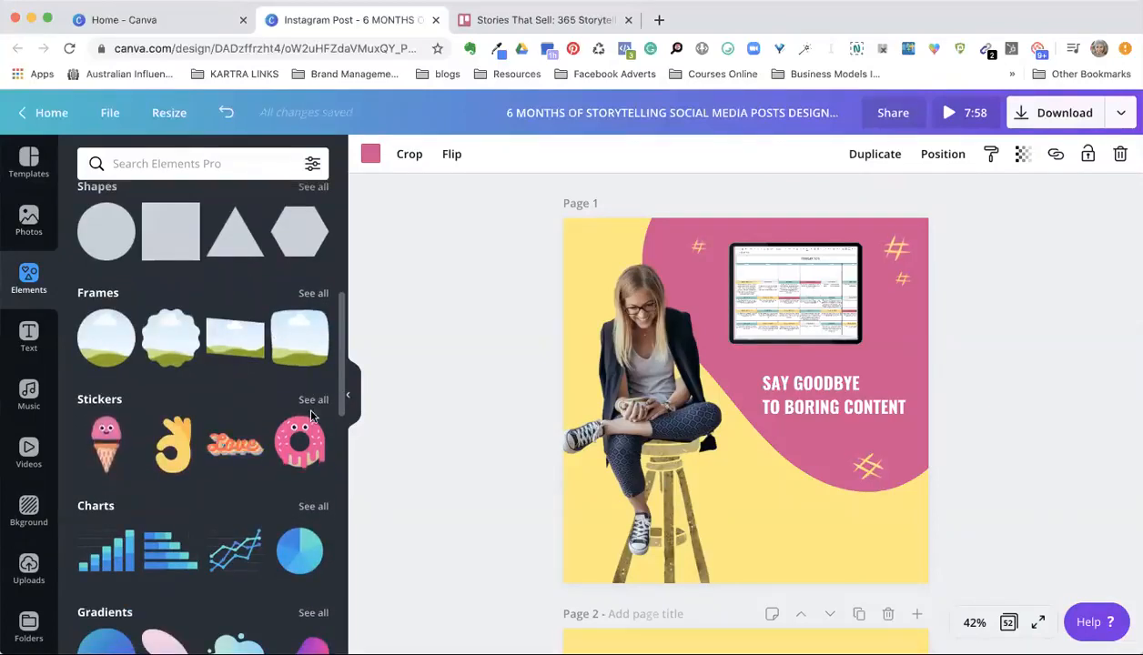
left_click(313, 400)
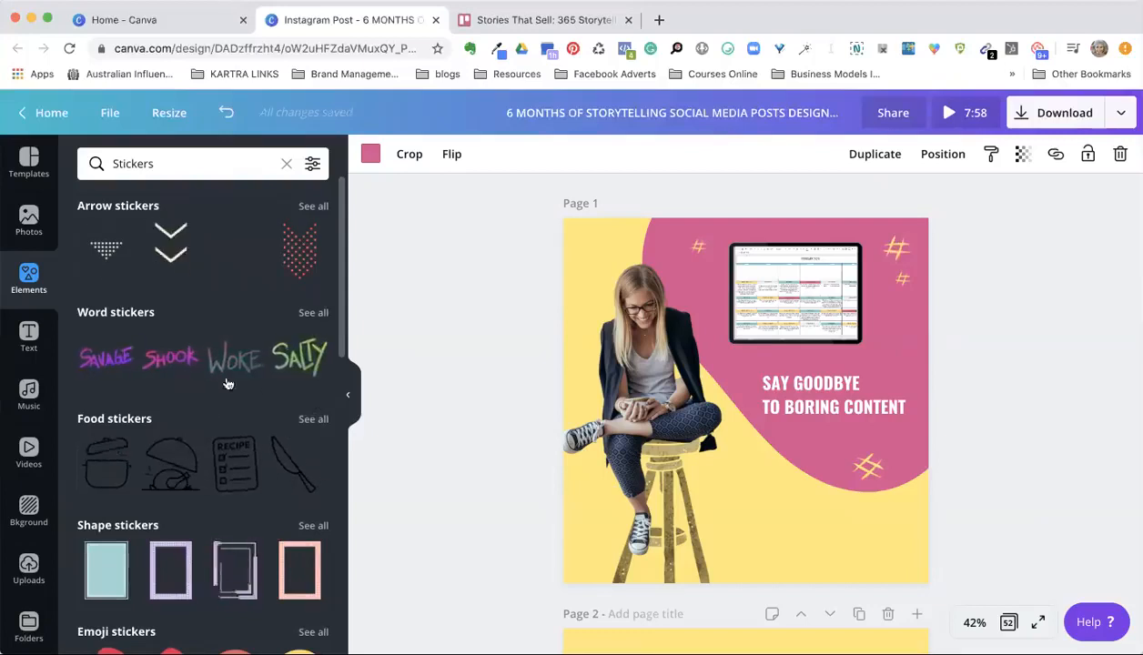
scroll(214, 485, "down", 10)
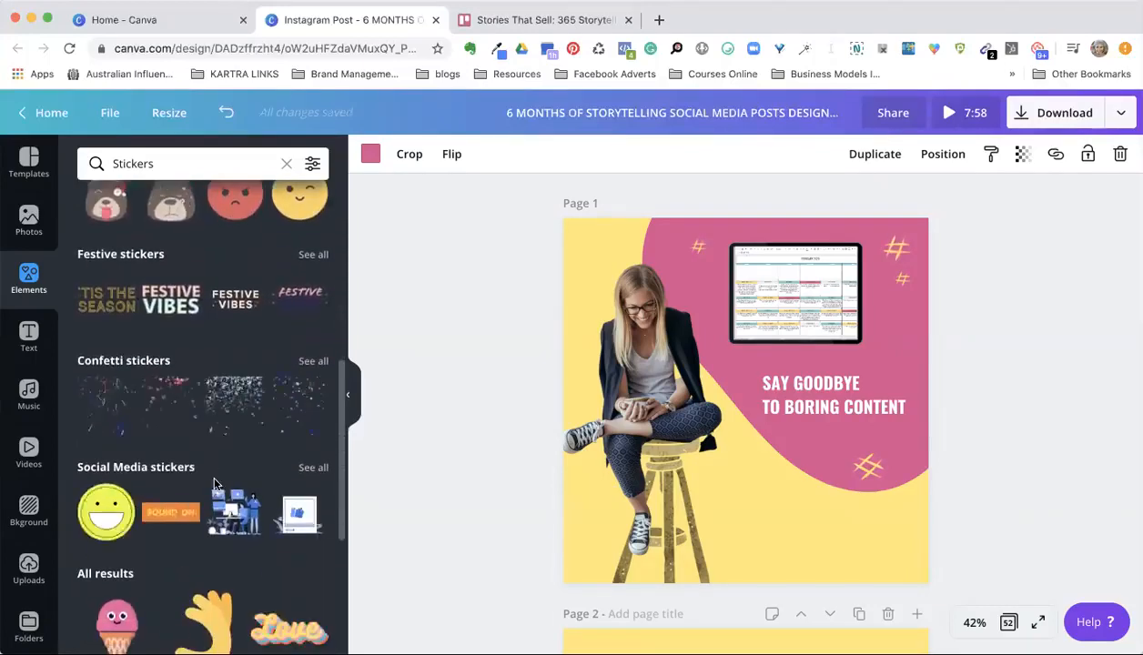
left_click(311, 466)
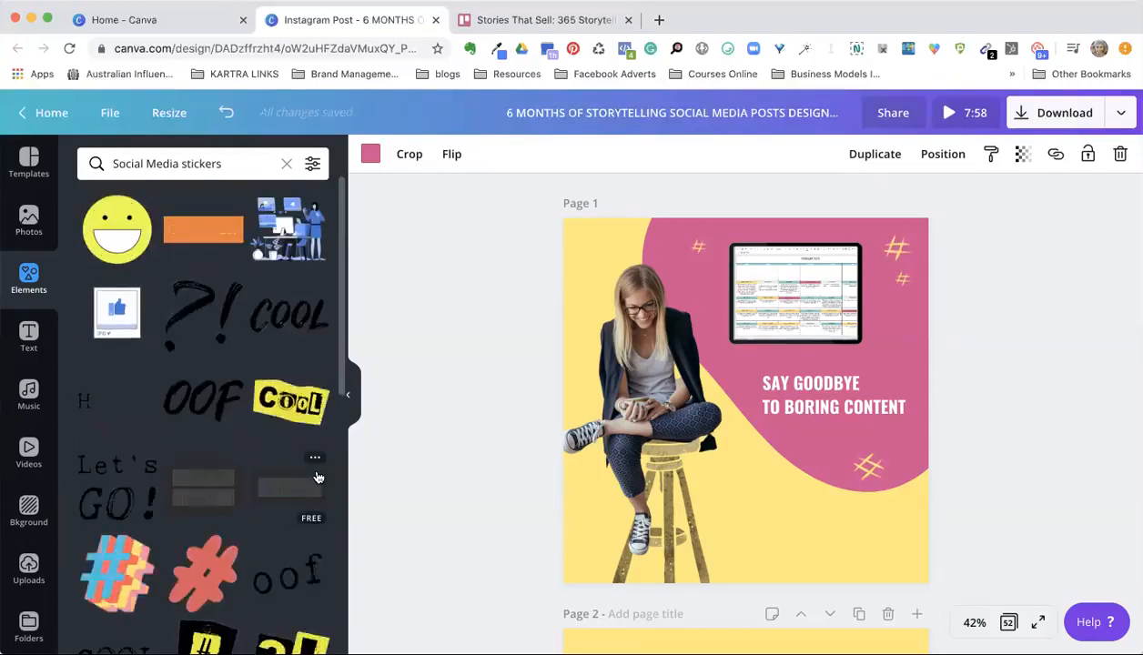
scroll(318, 478, "down", 2)
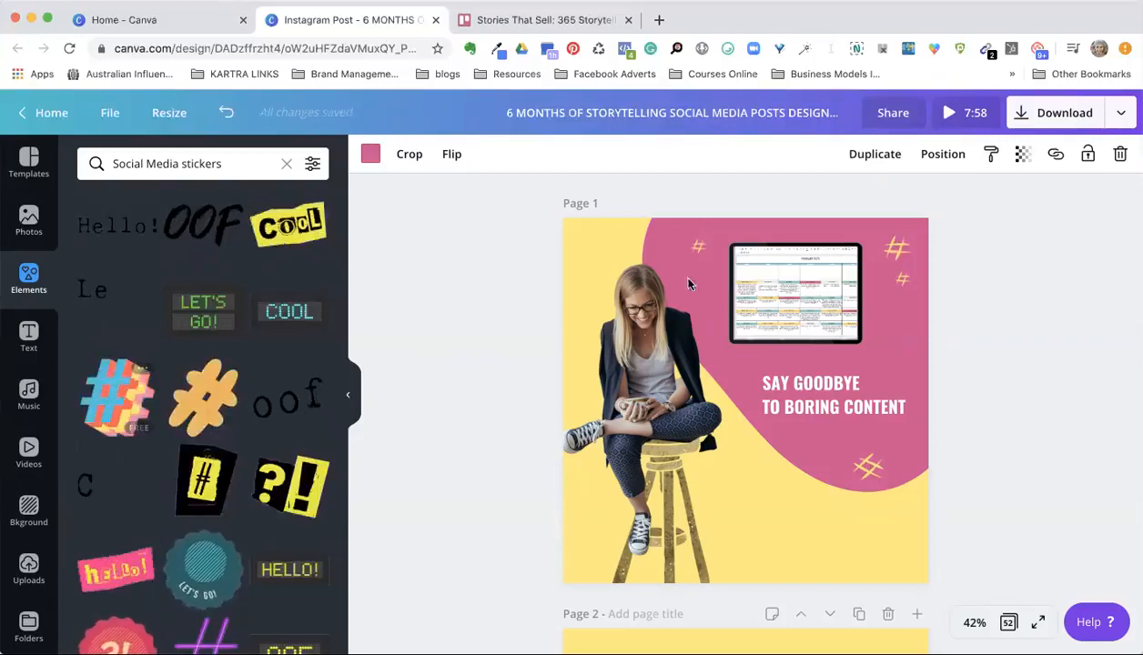
Step: Add the multicolored 3D hashtag sticker to page 2 and shrink it to a small icon
left_click(113, 400)
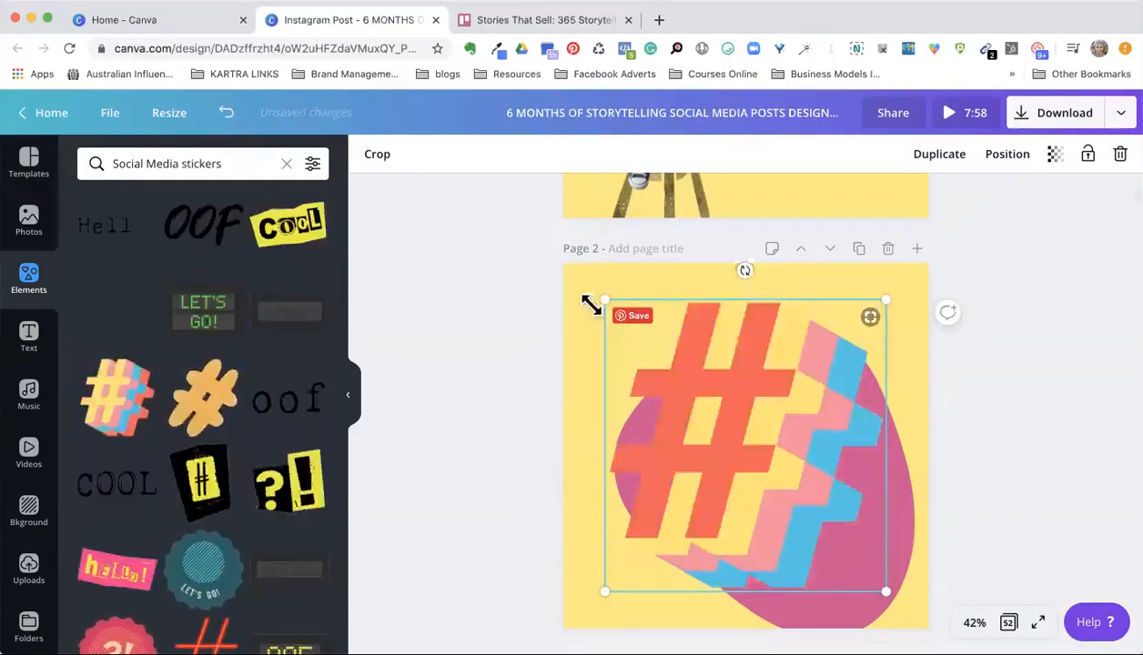
left_click_drag(604, 314, 839, 541)
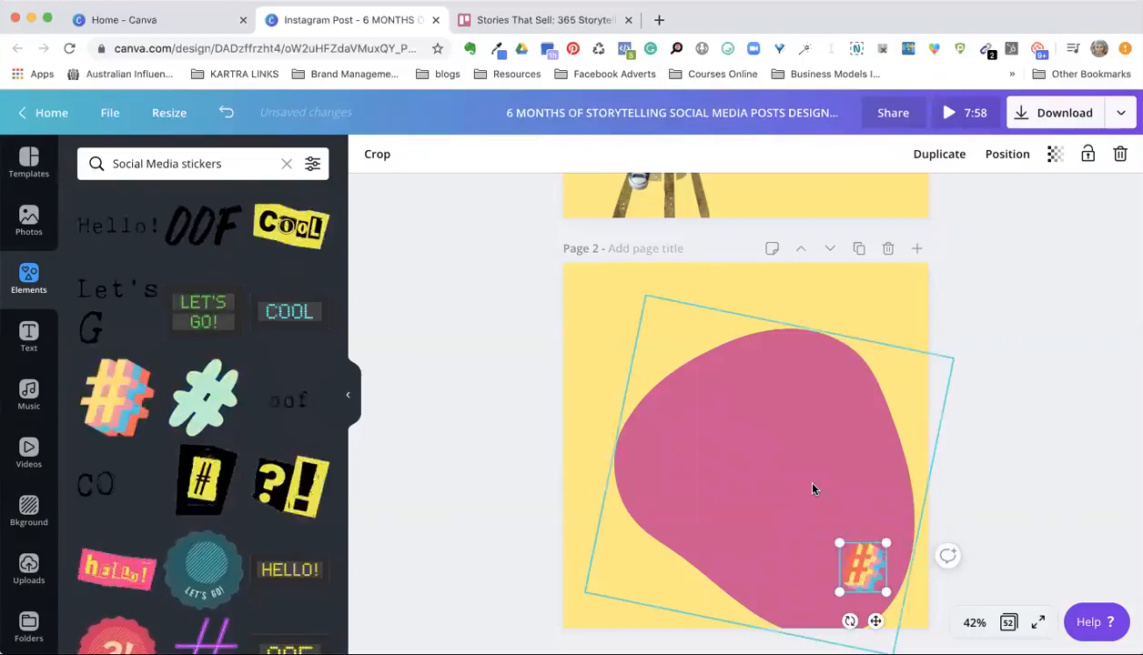
left_click(1086, 429)
Step: Move the pink blob and the hashtag sticker to the upper-right corner of page 2
scroll(994, 301, "up", 5)
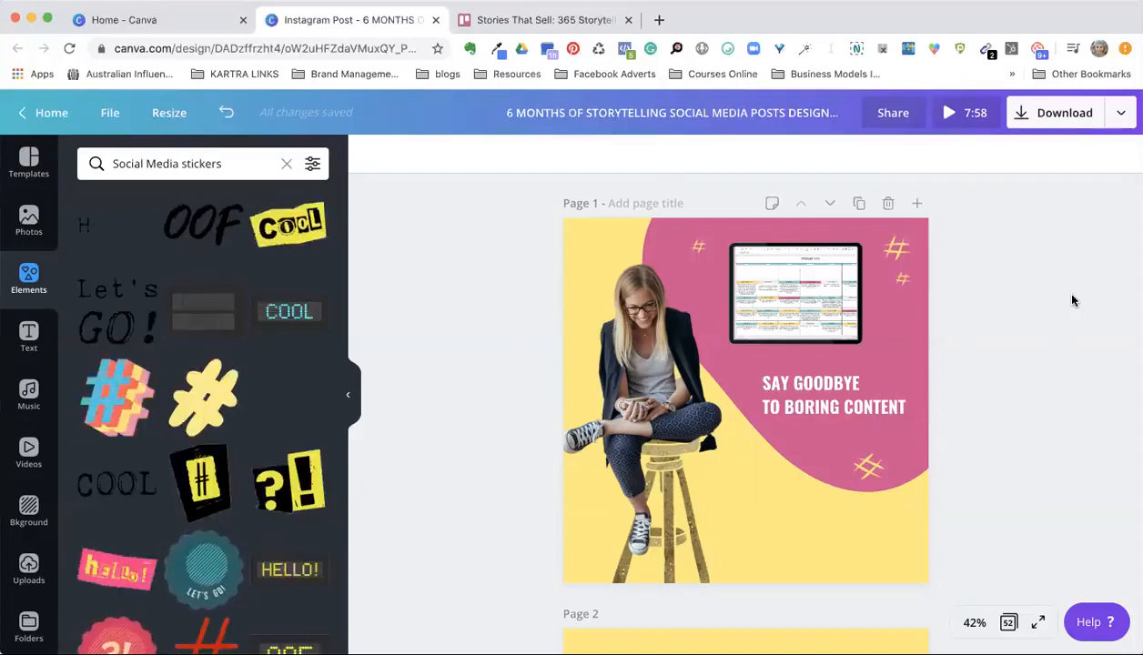
scroll(1071, 300, "down", 5)
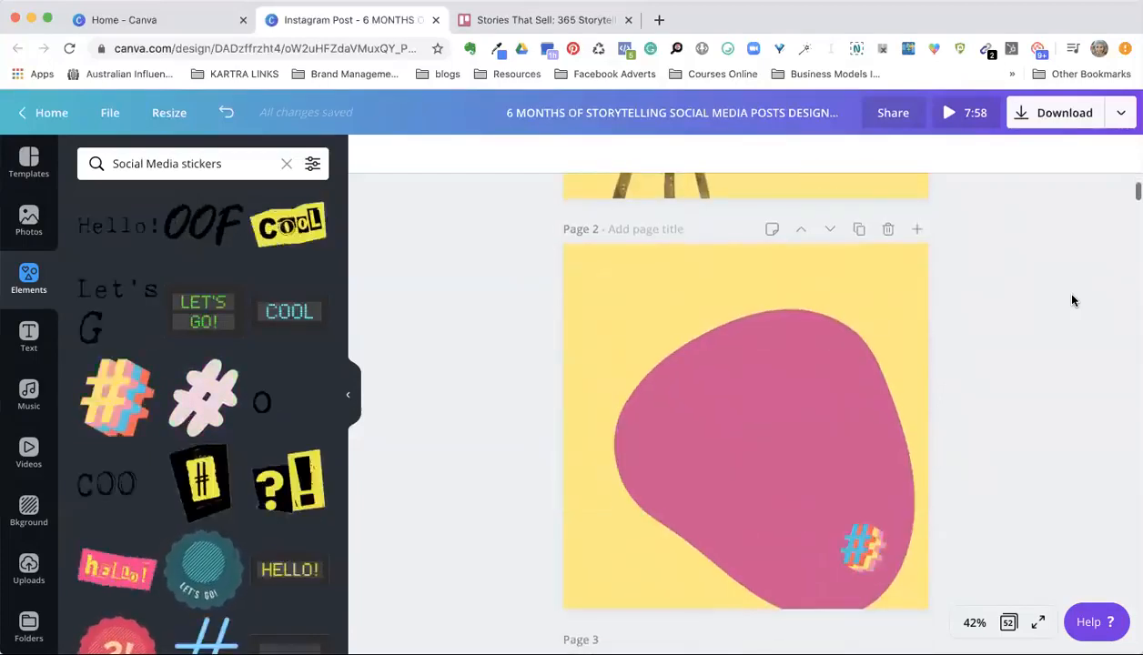
left_click_drag(796, 407, 861, 285)
left_click(857, 546)
left_click_drag(857, 546, 885, 282)
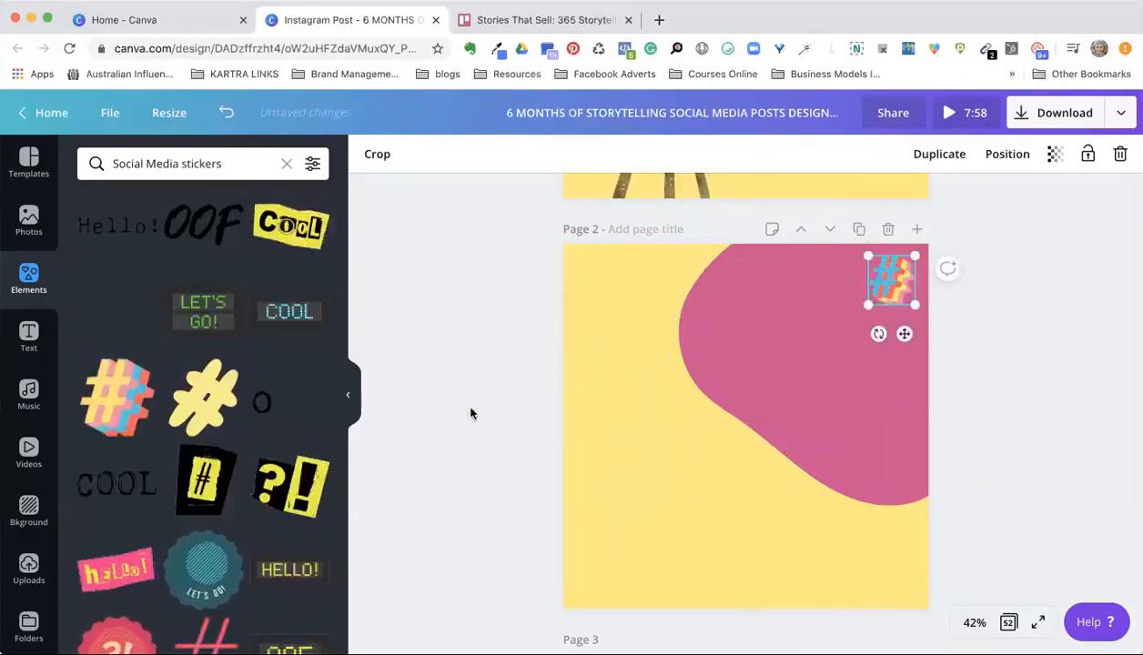
Step: Browse the uploaded images and add the photo of the laughing woman with the laptop to page 2
left_click(29, 568)
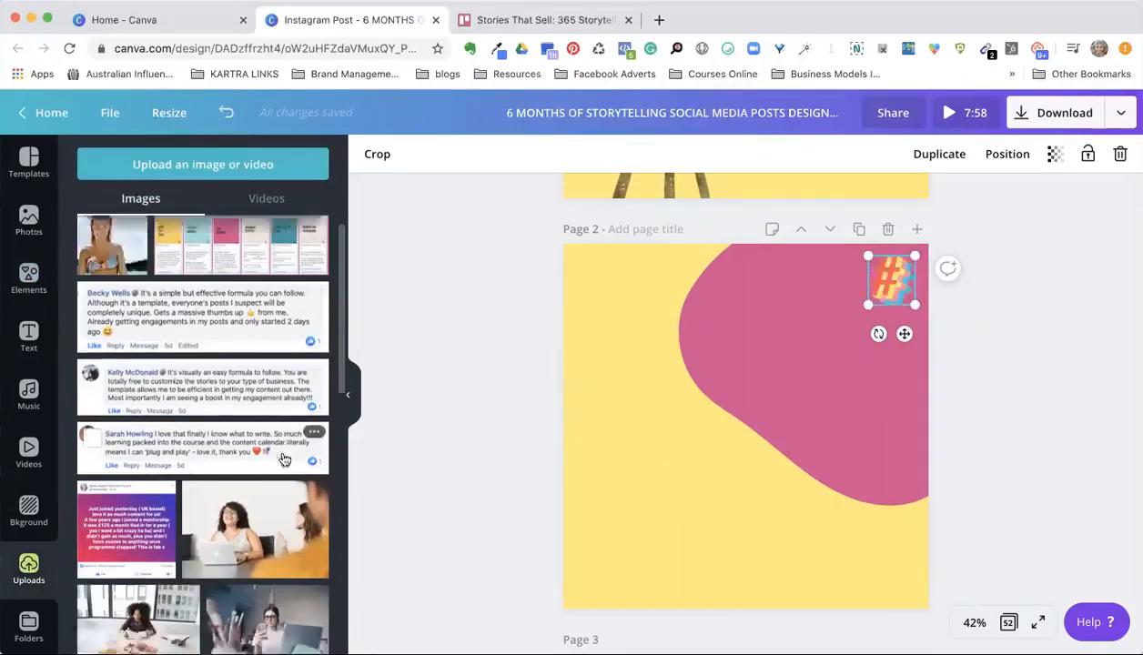
scroll(282, 460, "down", 3)
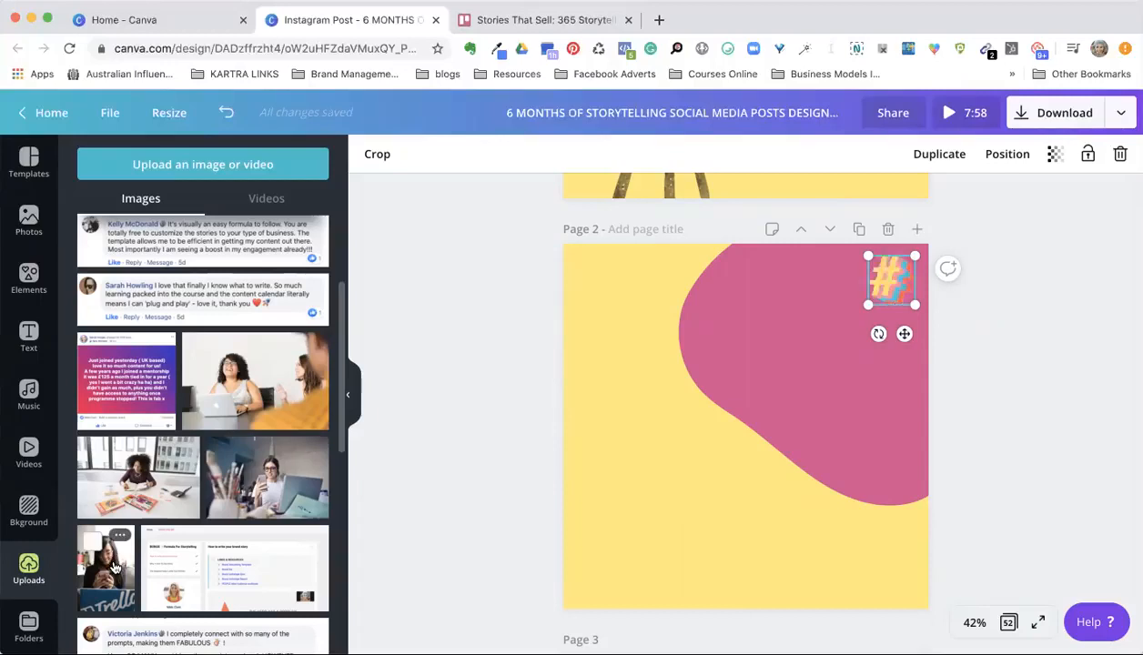
scroll(262, 468, "down", 15)
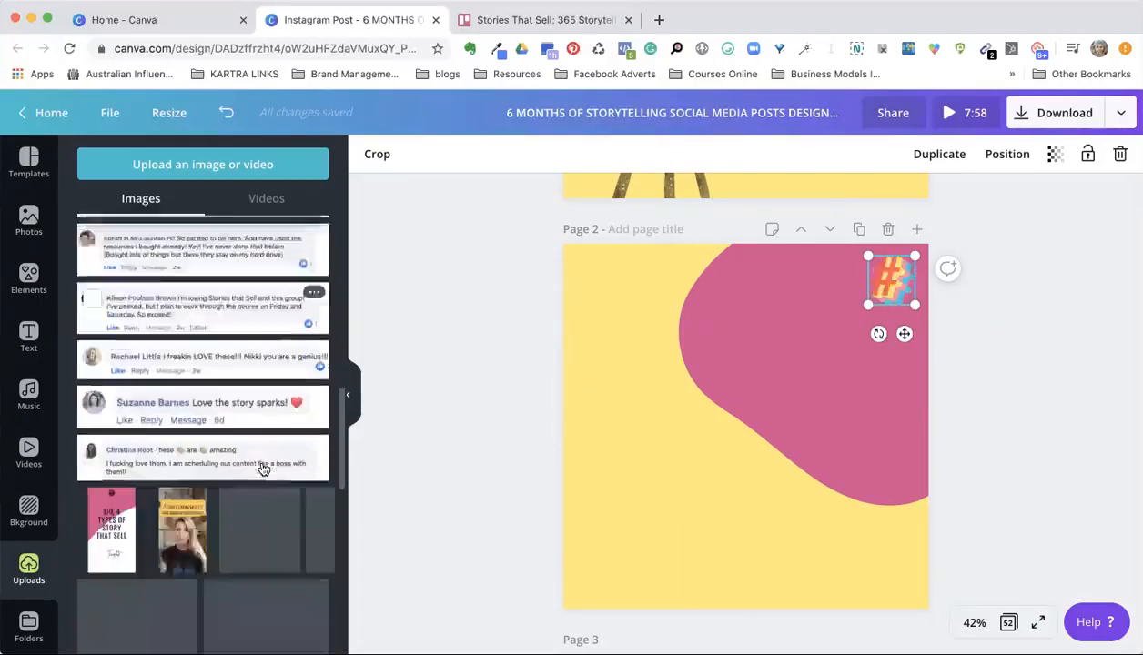
scroll(262, 469, "up", 2)
scroll(262, 468, "down", 1)
scroll(308, 314, "up", 10)
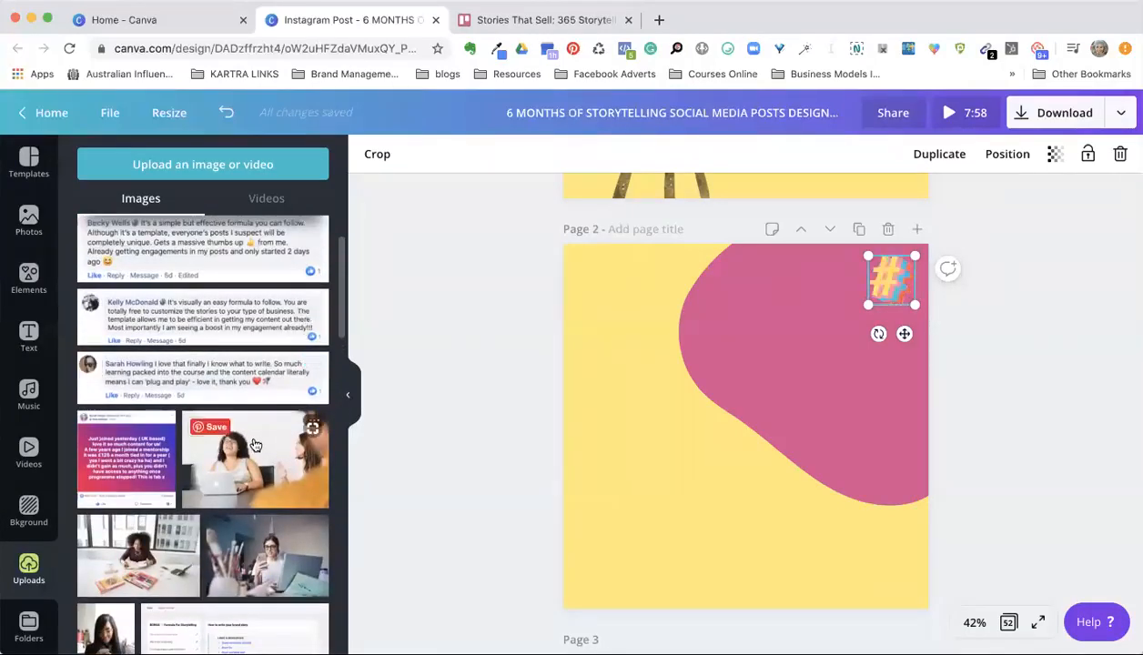
left_click(256, 445)
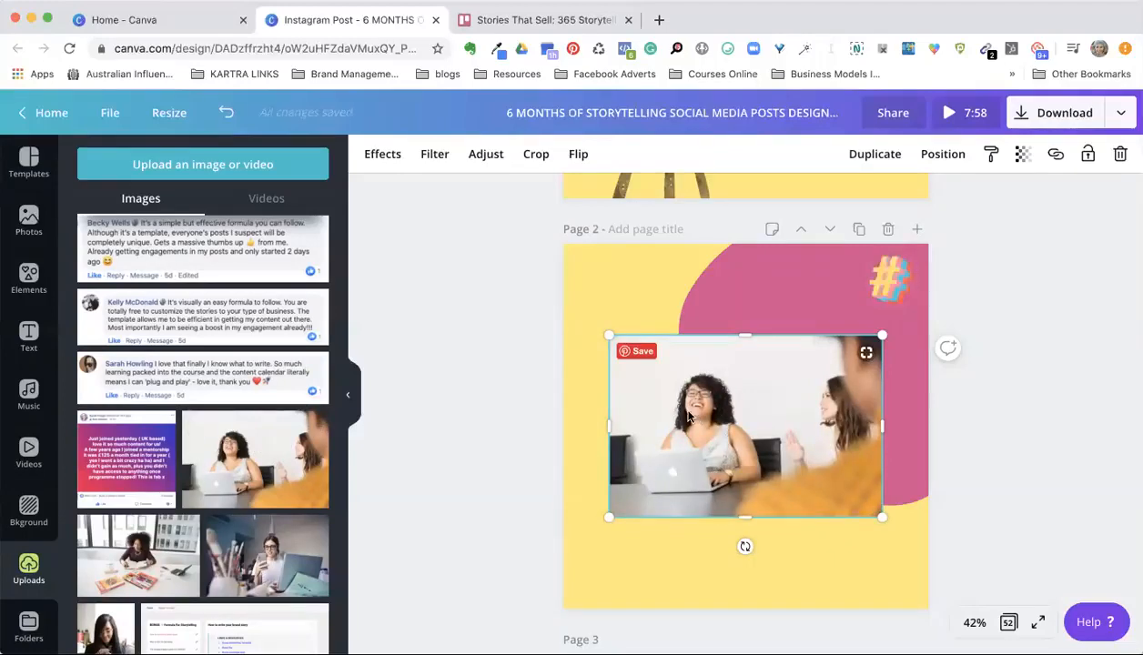
Step: Remove the photo's background and crop it so only the woman with the laptop is left
left_click(382, 155)
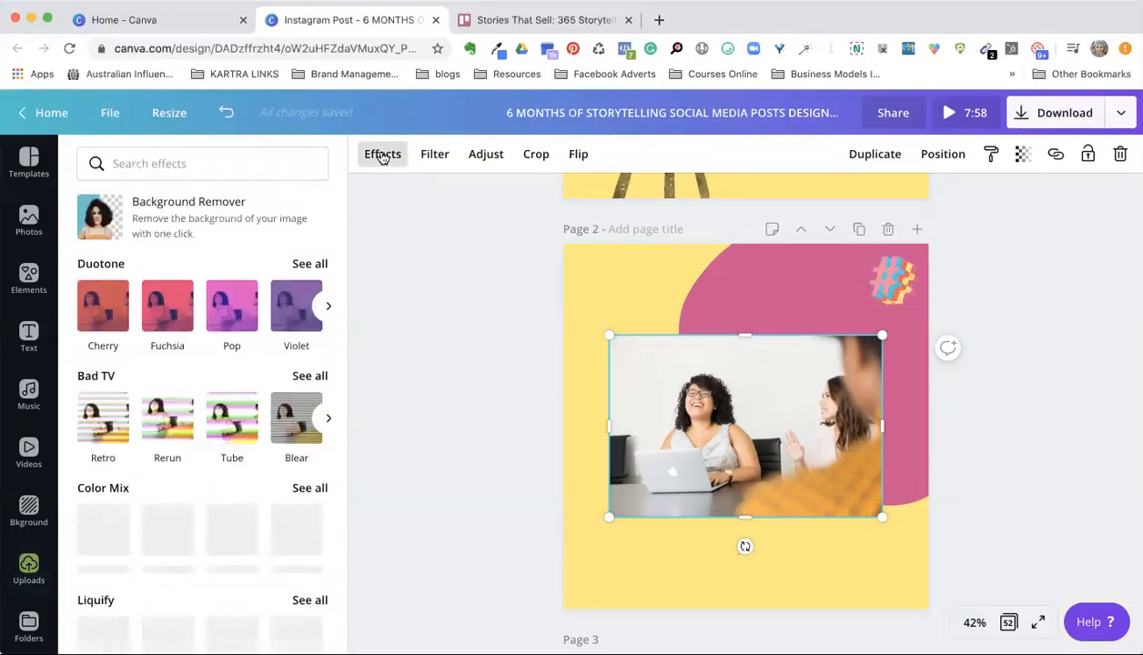
left_click(200, 212)
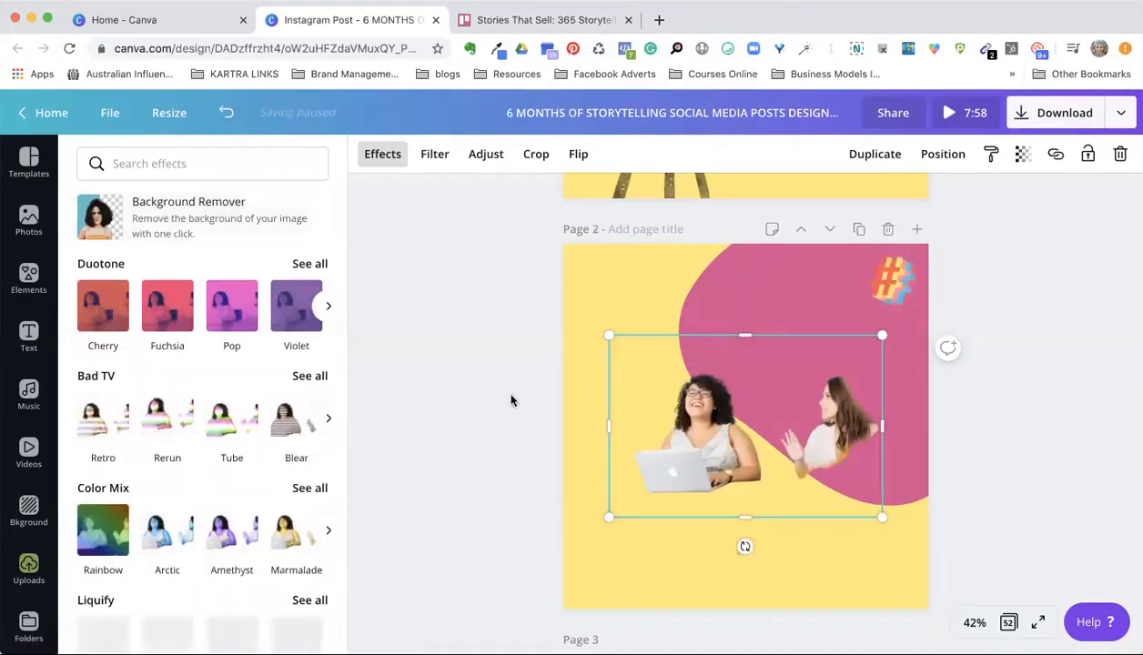
left_click_drag(880, 426, 772, 428)
left_click_drag(689, 502, 689, 490)
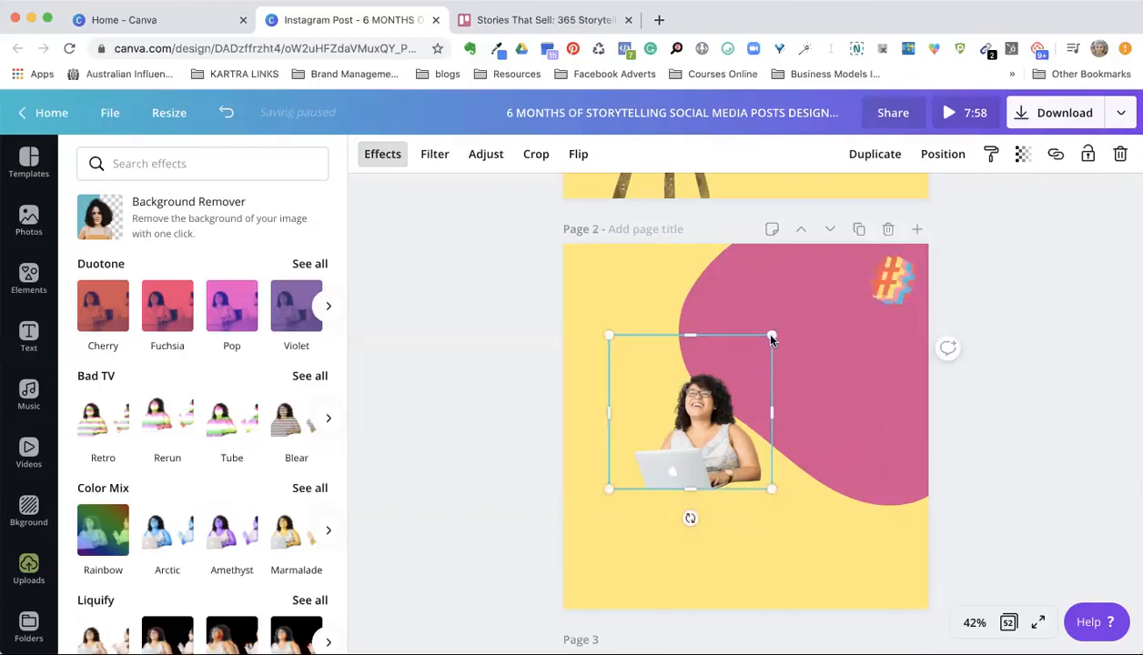
Step: Enlarge the cutout of the woman and place it in the lower-left area of page 2
left_click_drag(724, 372, 694, 450)
left_click_drag(840, 319, 841, 324)
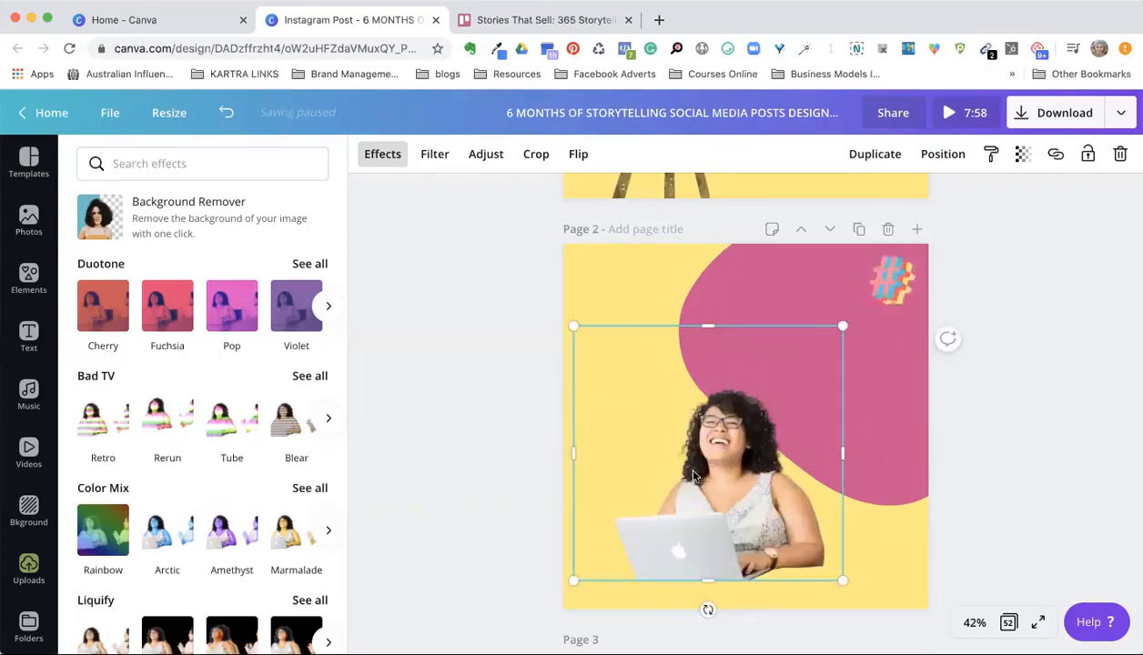
left_click_drag(731, 450, 680, 453)
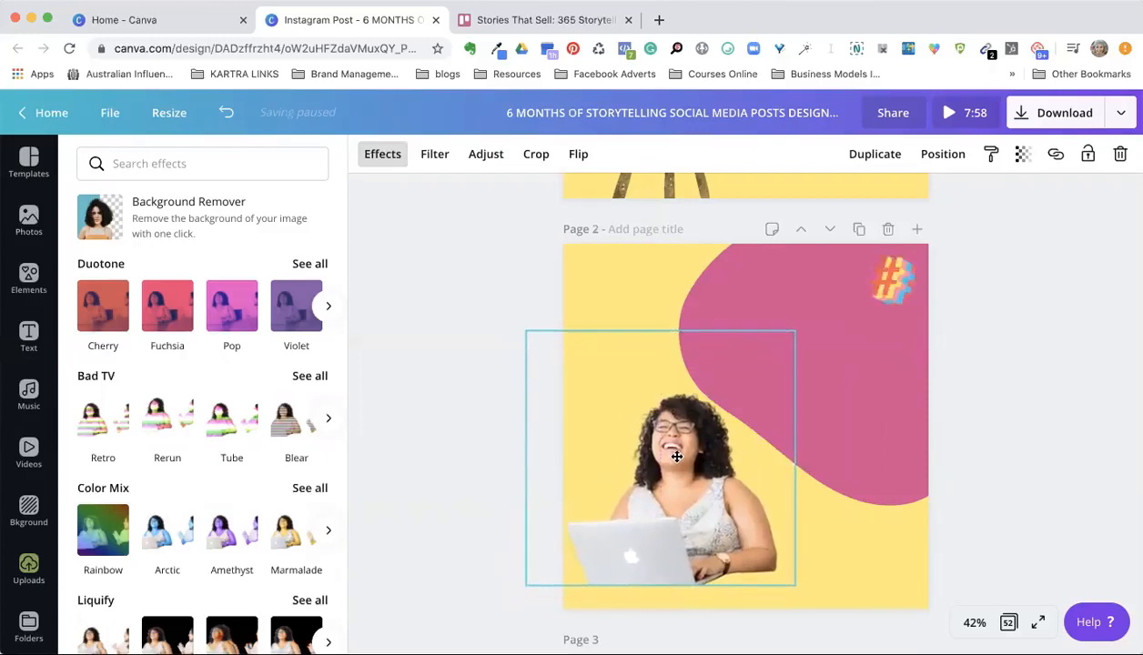
Step: Search the elements for "chair", try the red chair graphic at a larger size on page 2, and delete it
scroll(472, 289, "up", 3)
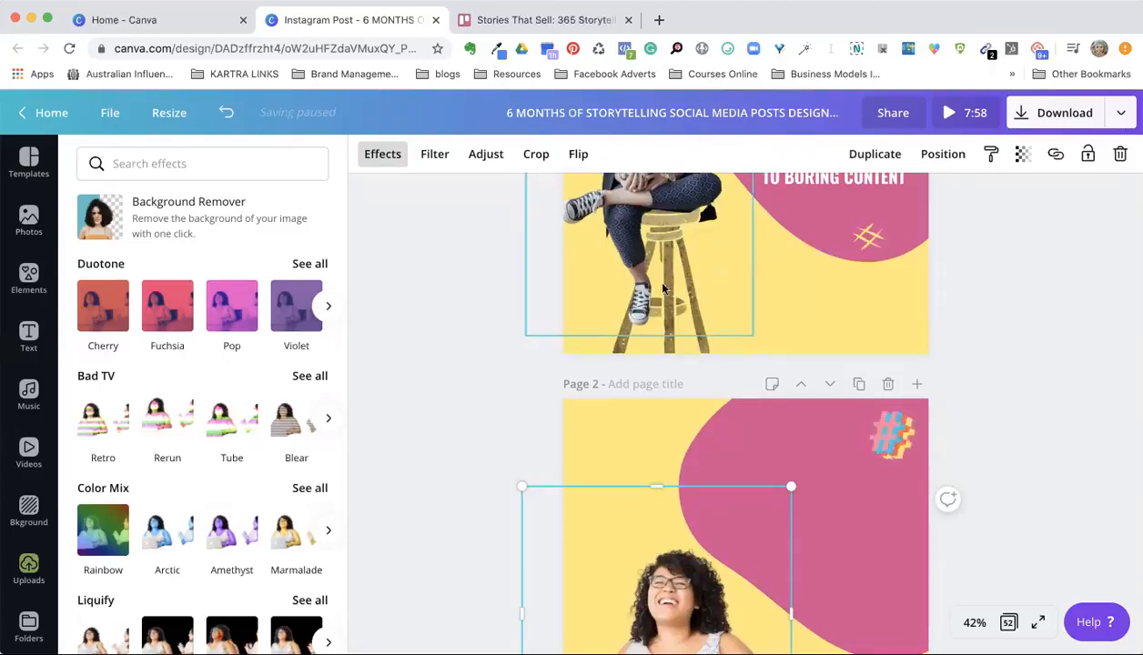
left_click(29, 278)
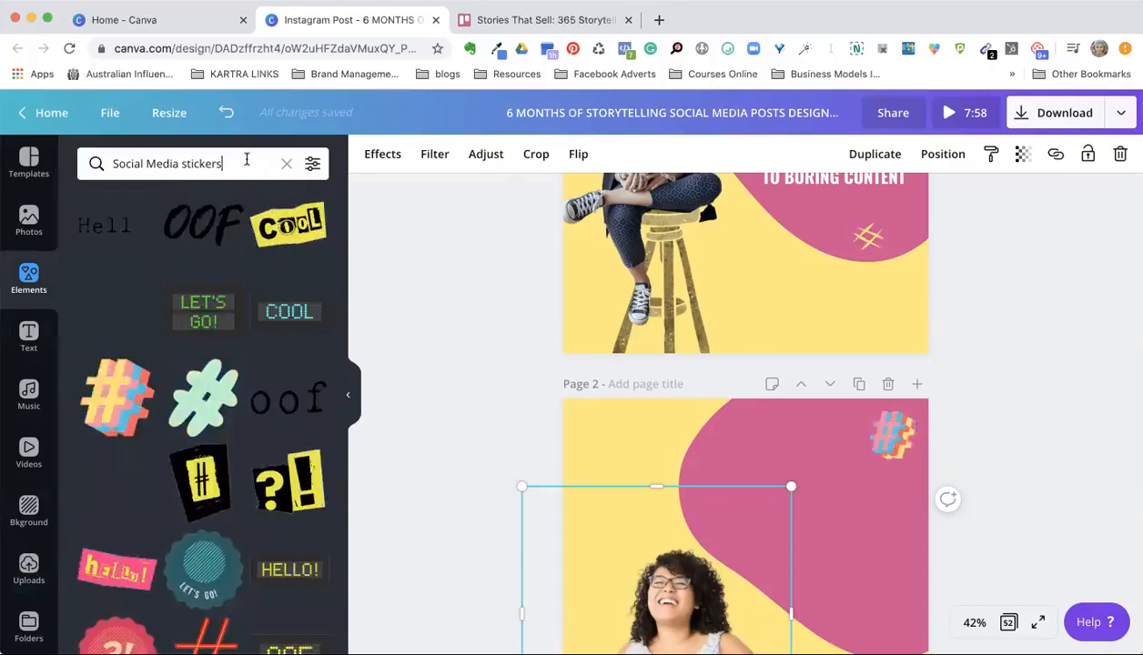
type("chair")
key("Return")
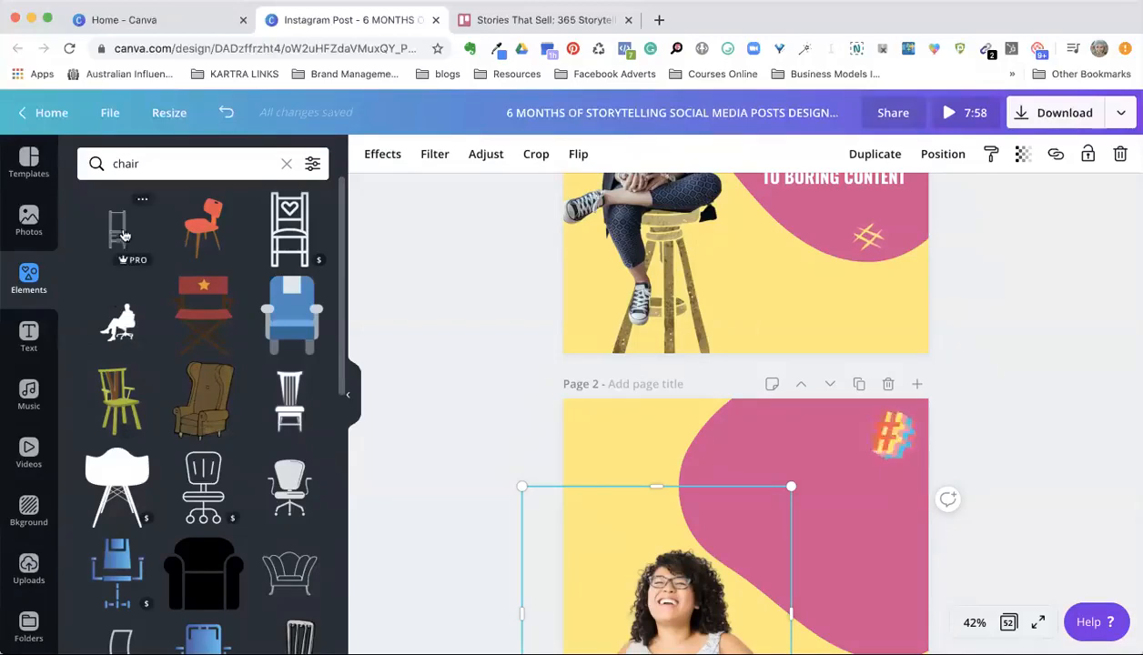
left_click(200, 228)
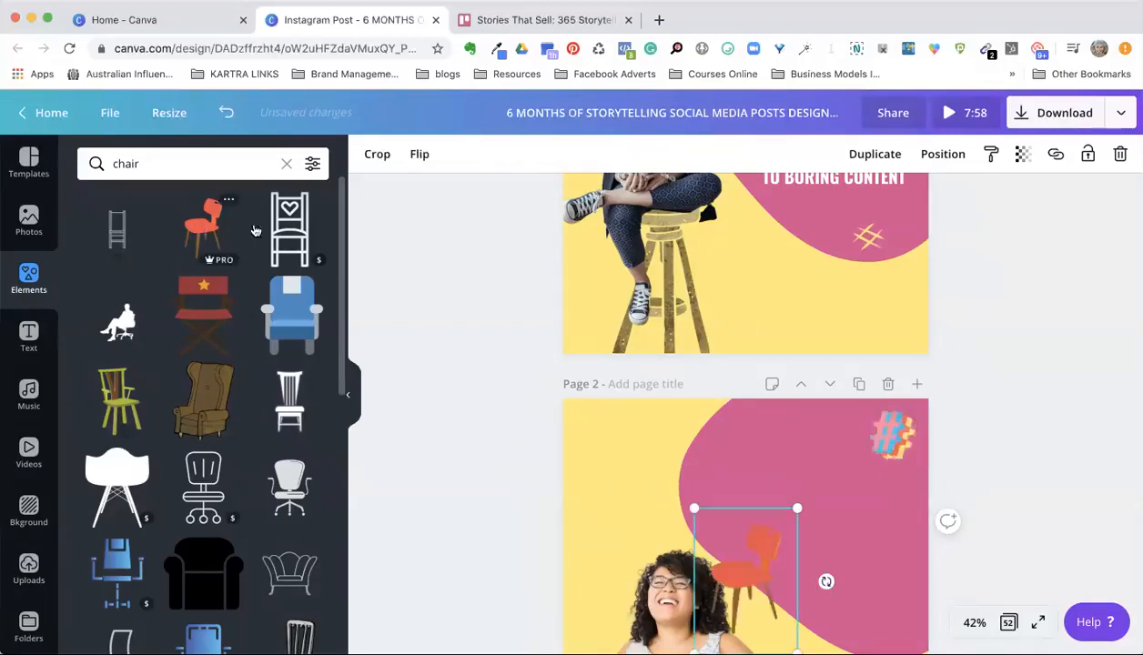
scroll(600, 419, "down", 5)
left_click_drag(693, 277, 642, 205)
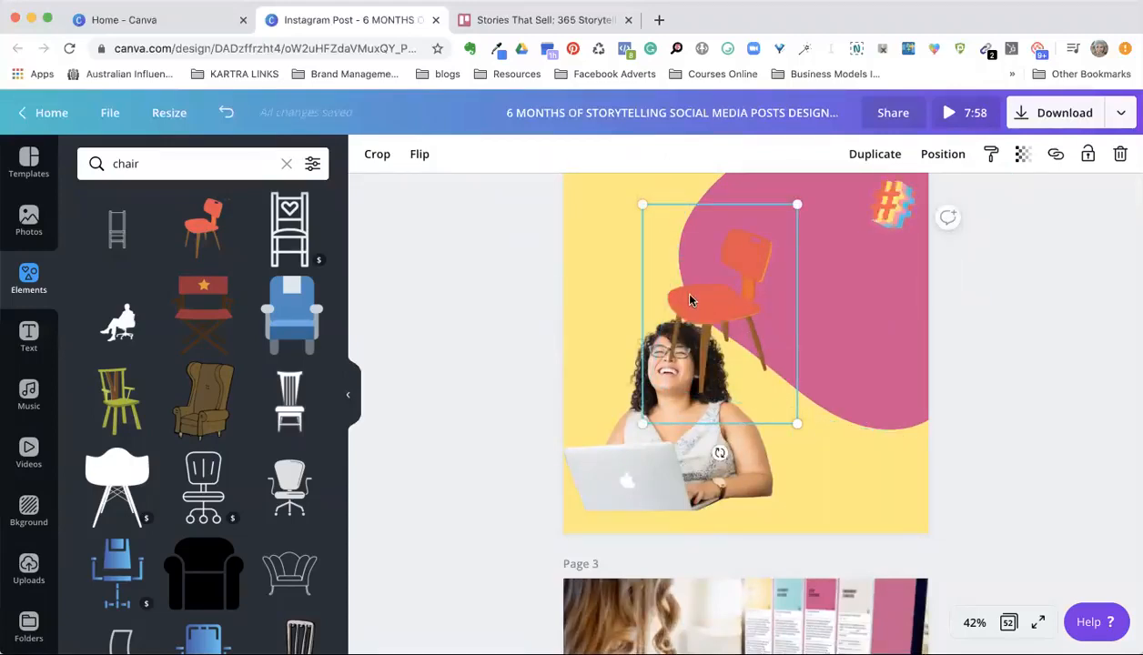
key("BackSpace")
Step: Nudge the woman's cutout slightly upward on page 2 and deselect it
mouse_move(660, 438)
left_mouse_down()
mouse_move(686, 440)
mouse_move(662, 429)
left_mouse_up()
left_click(1015, 428)
Step: Pull the content calendar video out of the tablet frame on page 1, down over the headline
scroll(1015, 427, "up", 3)
scroll(1013, 427, "up", 3)
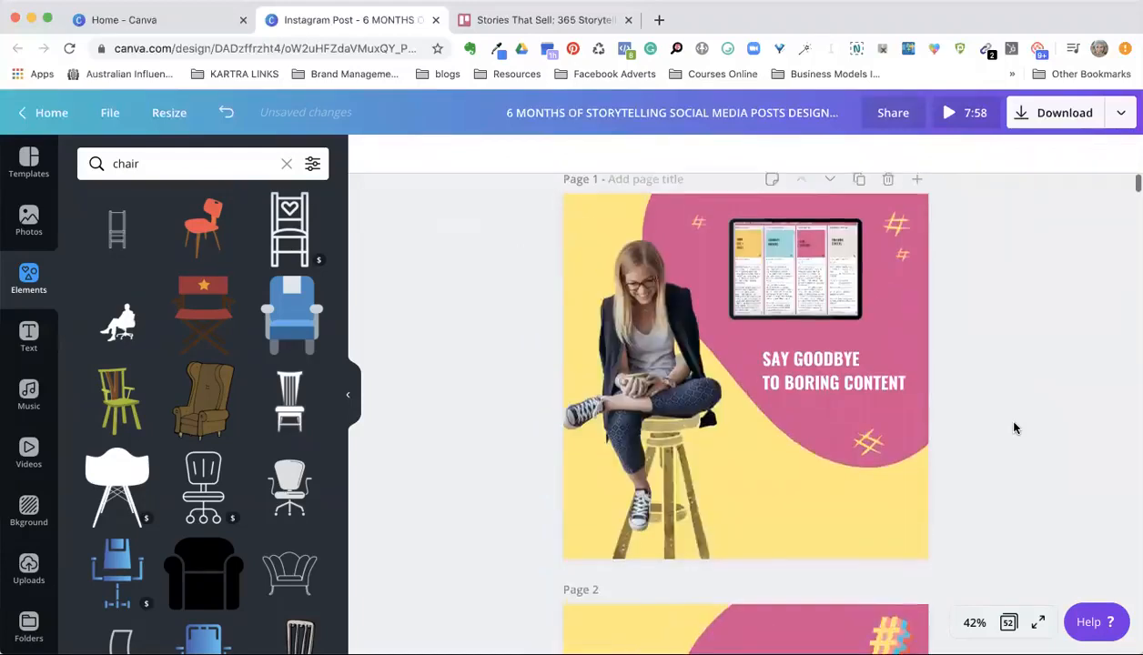
left_click(794, 293)
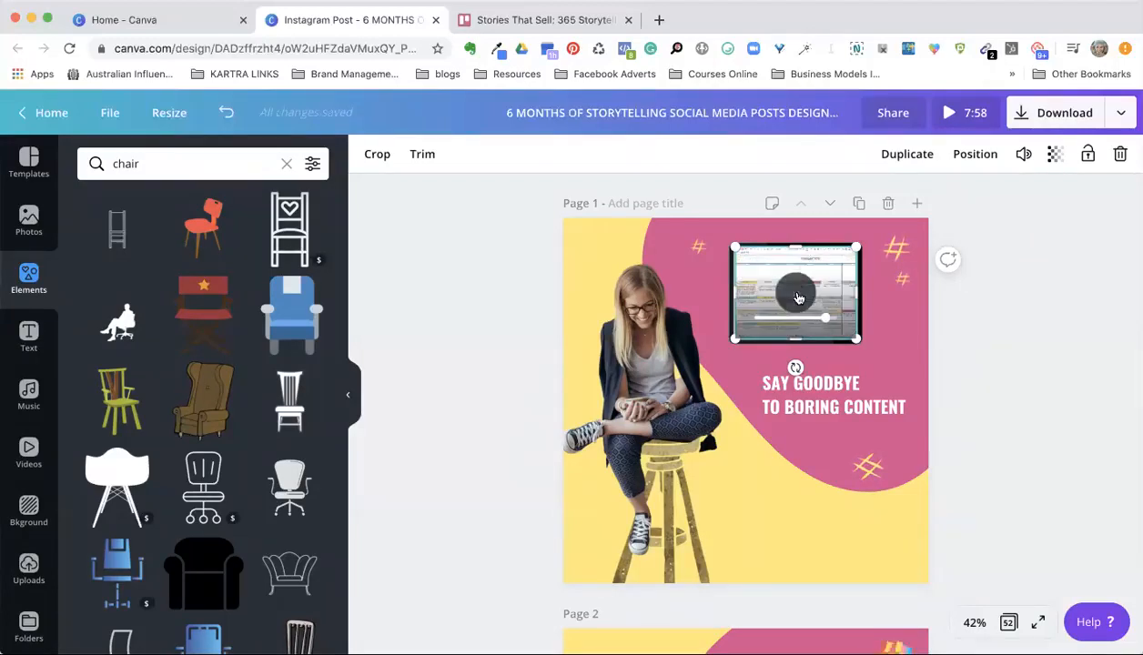
left_click(751, 265)
left_click_drag(810, 258, 830, 325)
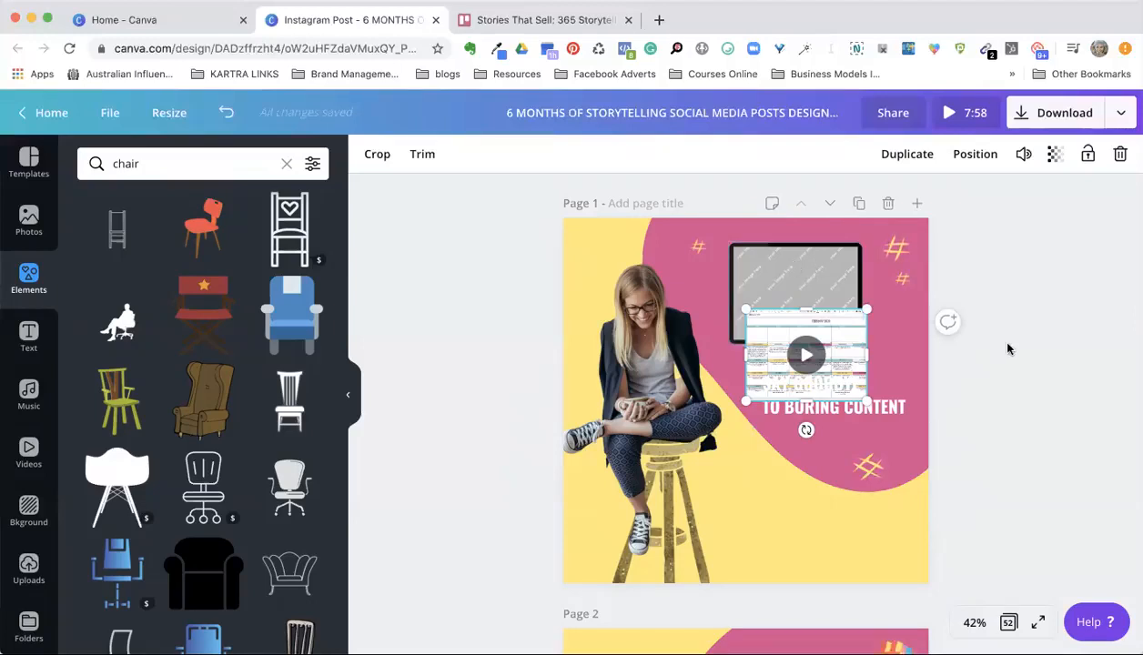
Step: Look through the BRAND Content Templates folder and the Instagram post template library
scroll(1007, 348, "down", 4)
scroll(1007, 348, "up", 3)
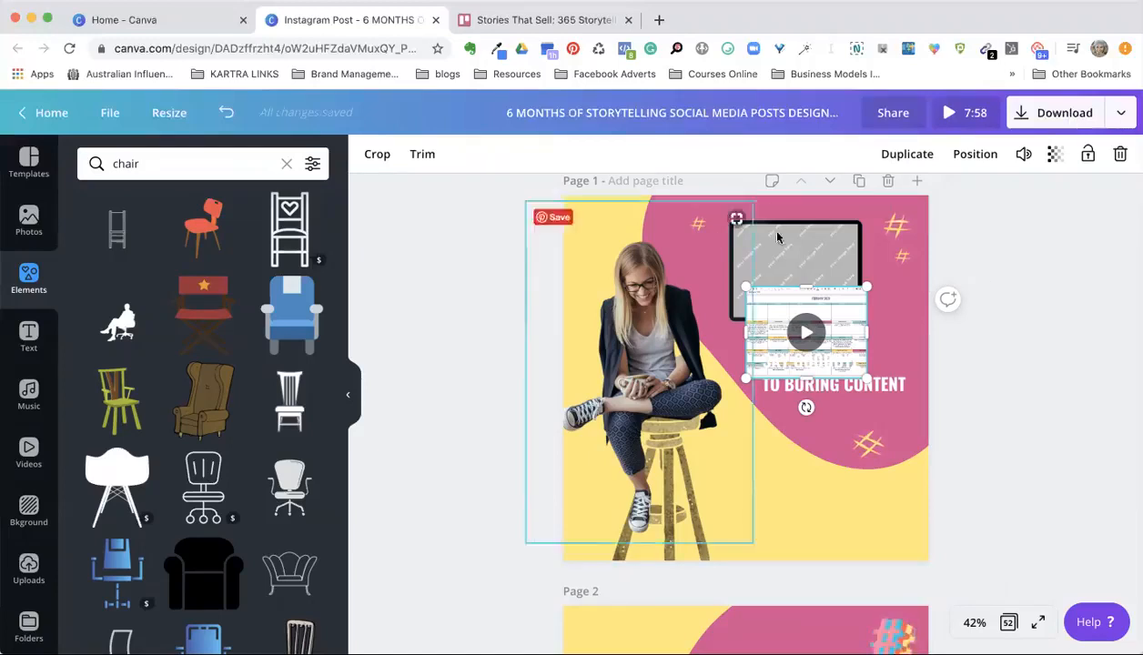
left_click(29, 626)
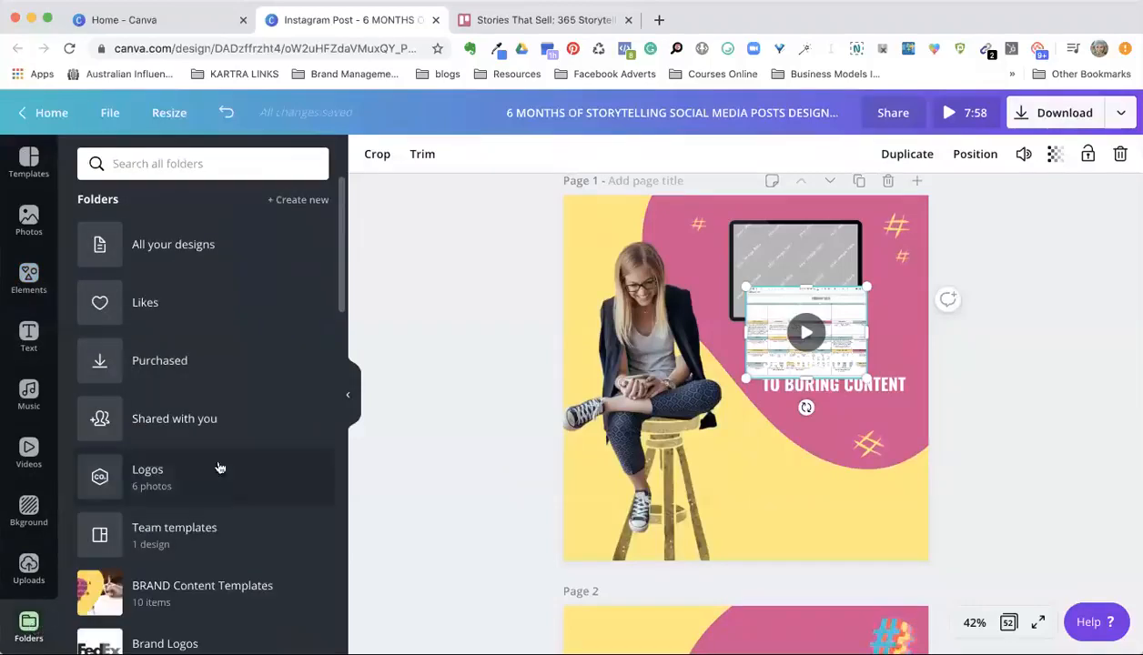
left_click(189, 591)
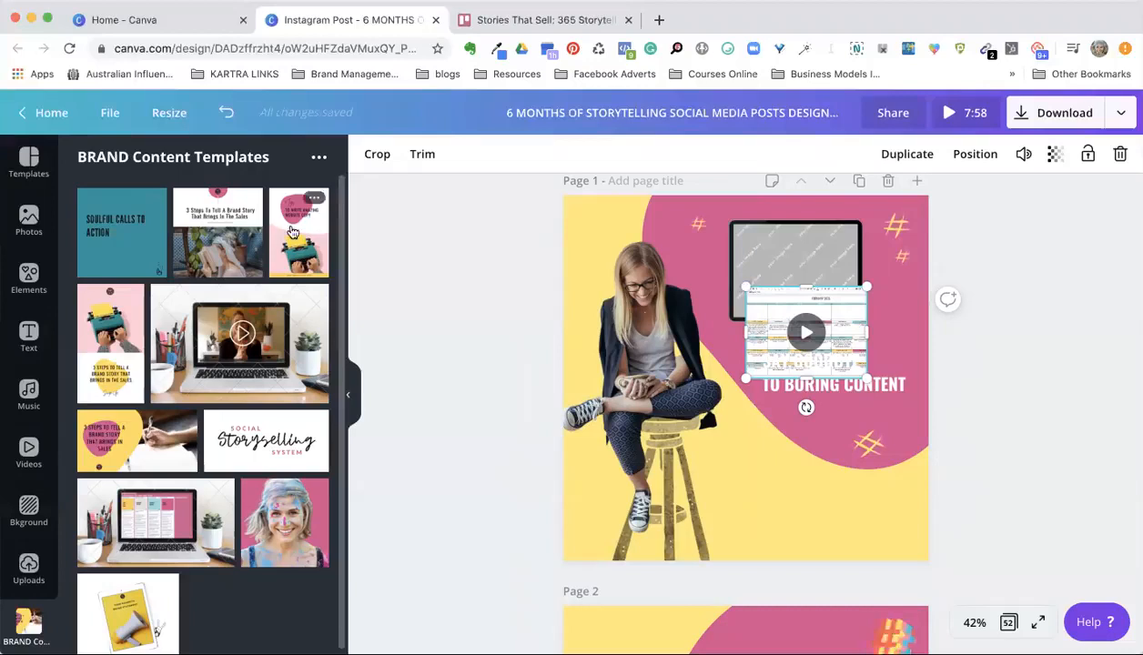
left_click(28, 160)
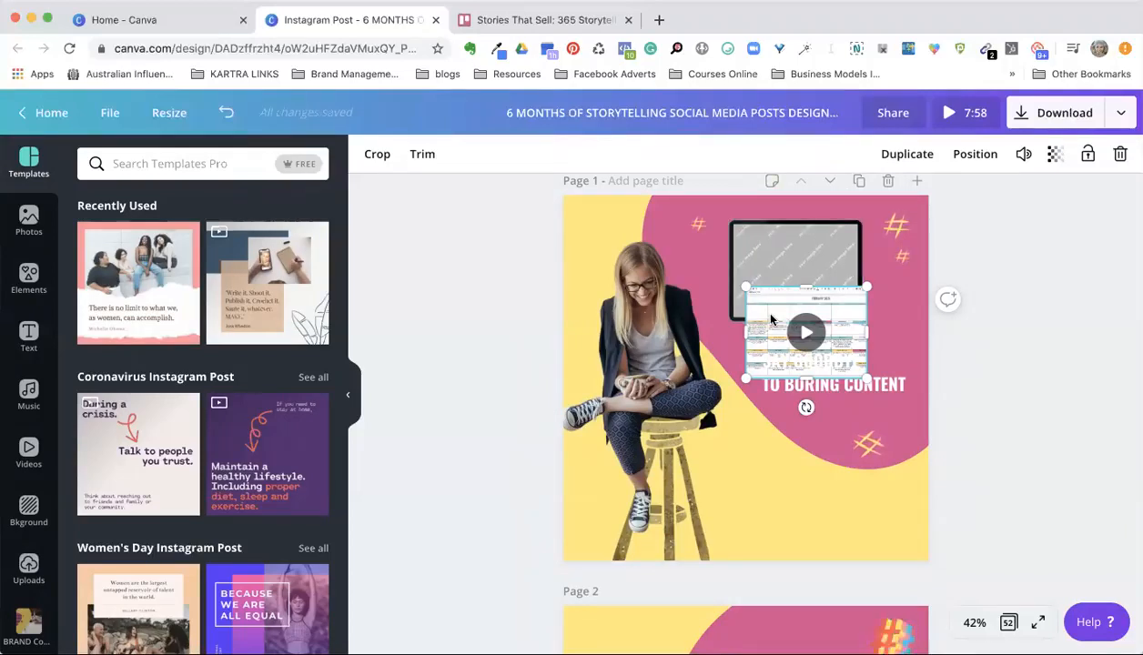
Step: Switch to the Trello board "Stories That Sell: 365 Storytelling Sparks" and look through the story prompts in its lists
left_click(528, 20)
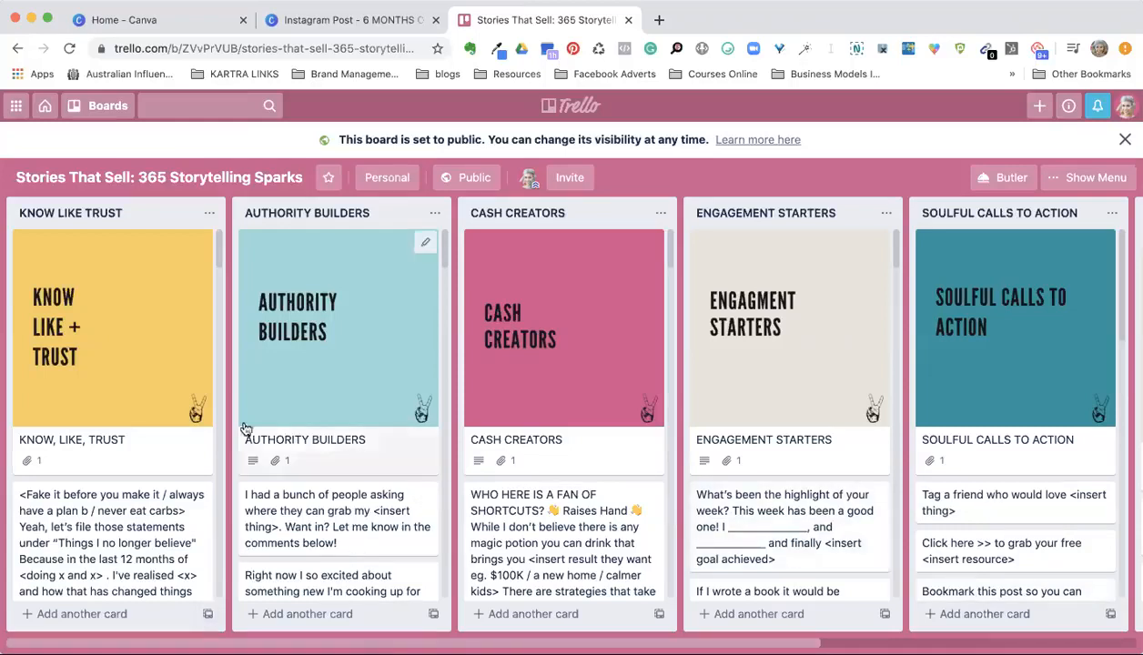
scroll(245, 427, "down", 10)
scroll(648, 443, "down", 8)
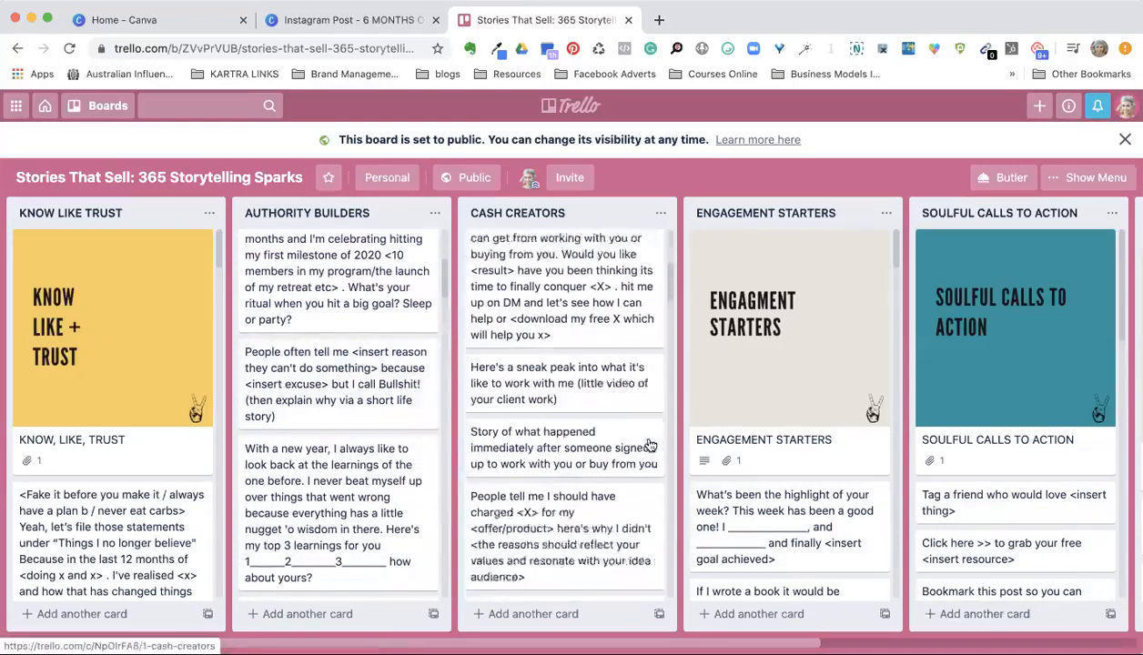
scroll(866, 389, "down", 8)
scroll(999, 472, "down", 8)
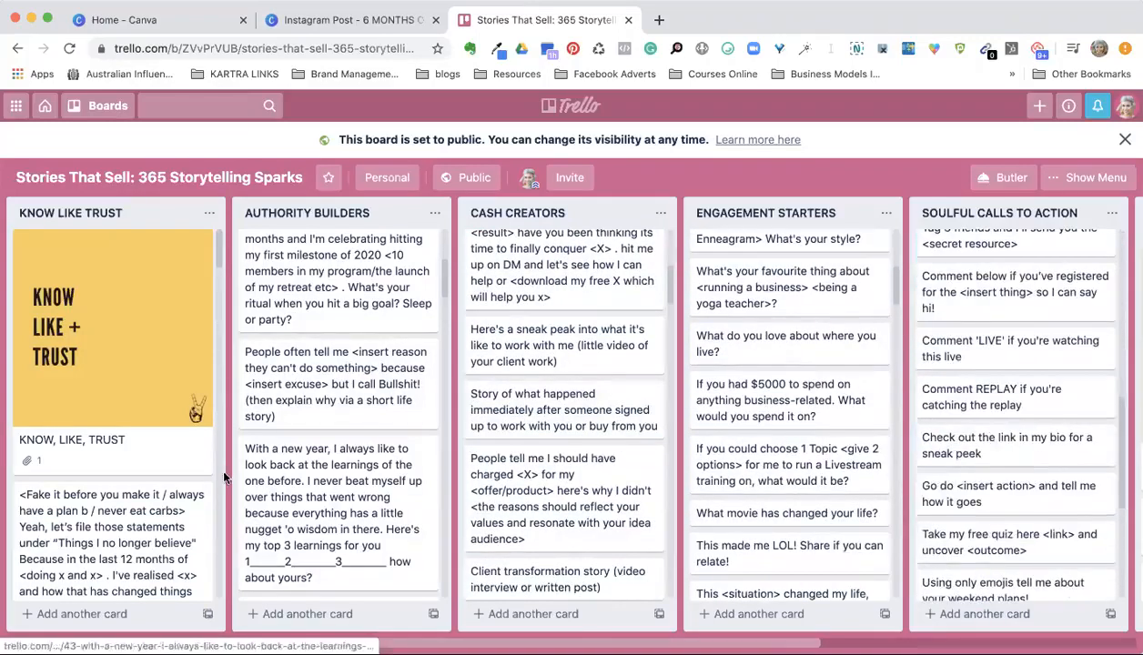
scroll(104, 485, "down", 8)
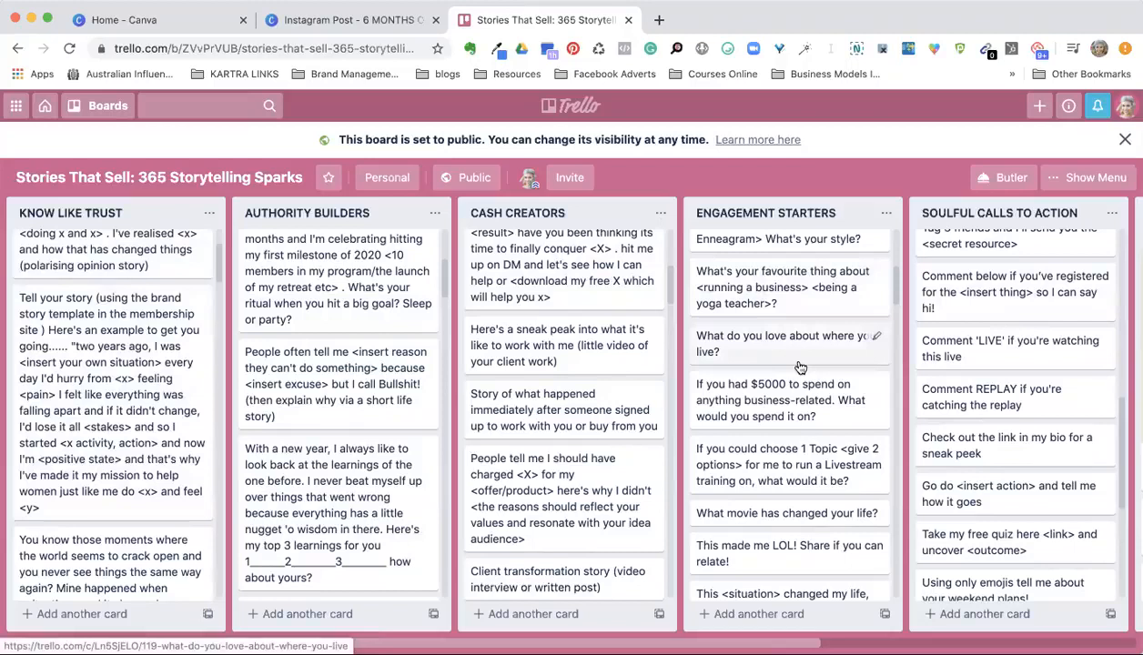
Step: Return to the Canva Instagram post, try the uploaded 0:10 video on page 1 at a reduced size, and delete it
left_click(179, 20)
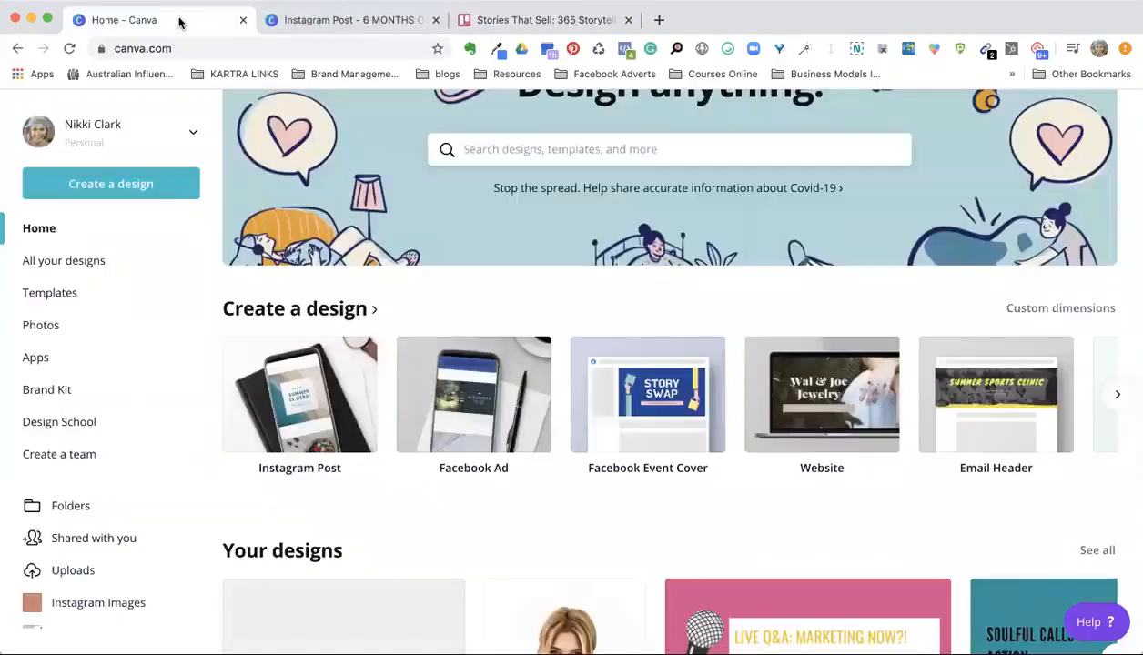
left_click(309, 20)
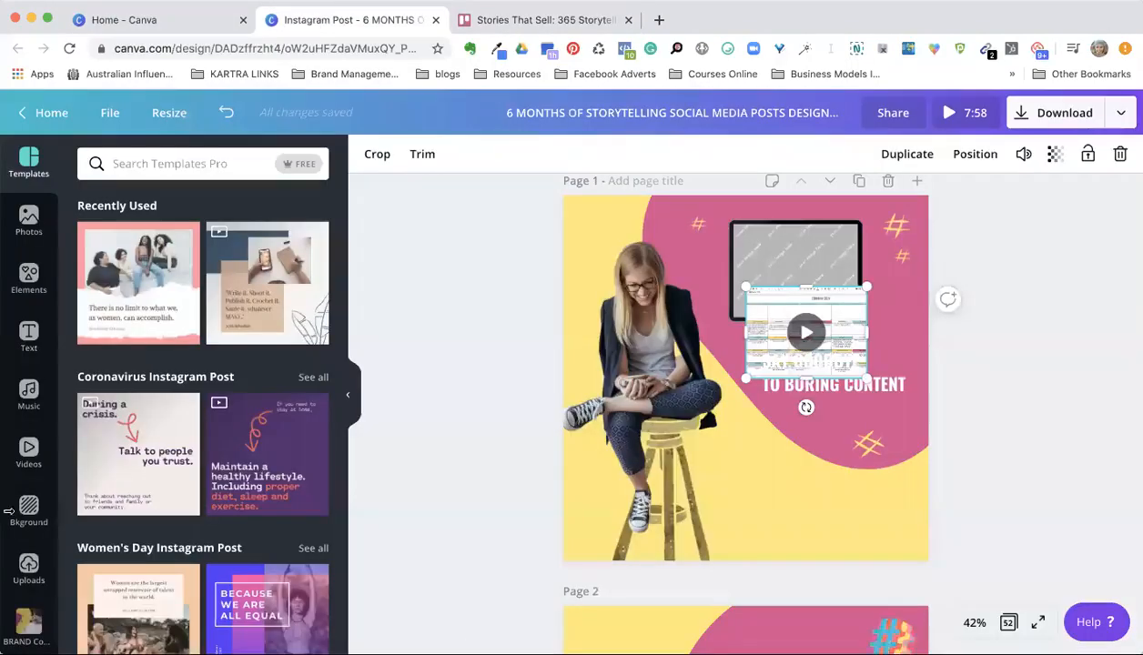
left_click(28, 568)
left_click(266, 200)
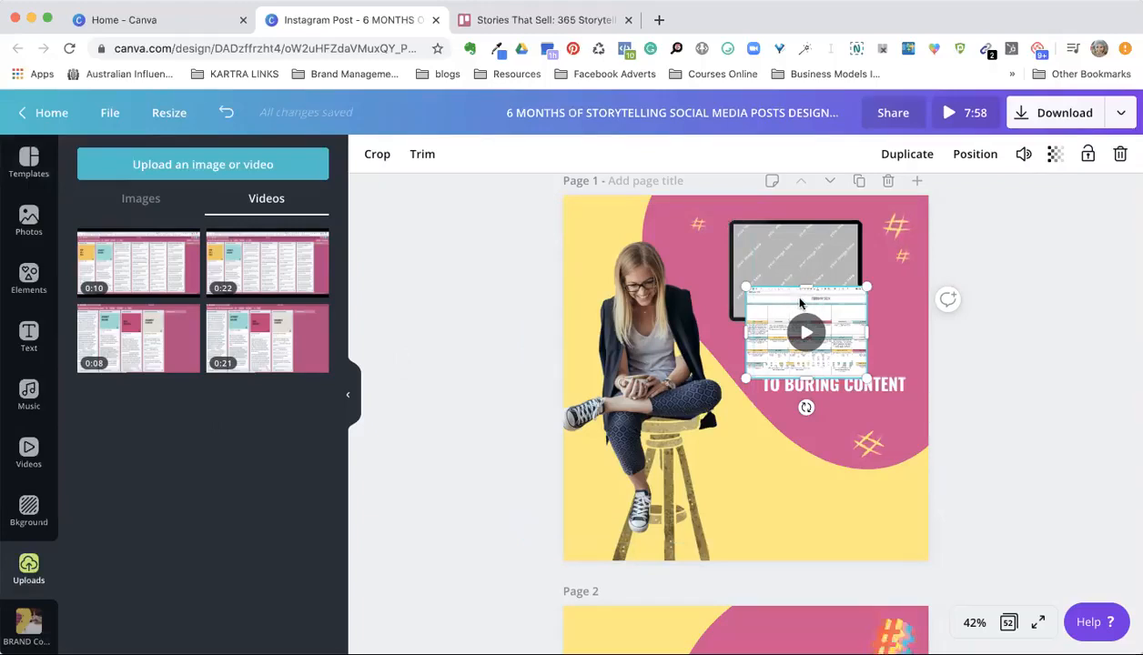
left_click(144, 264)
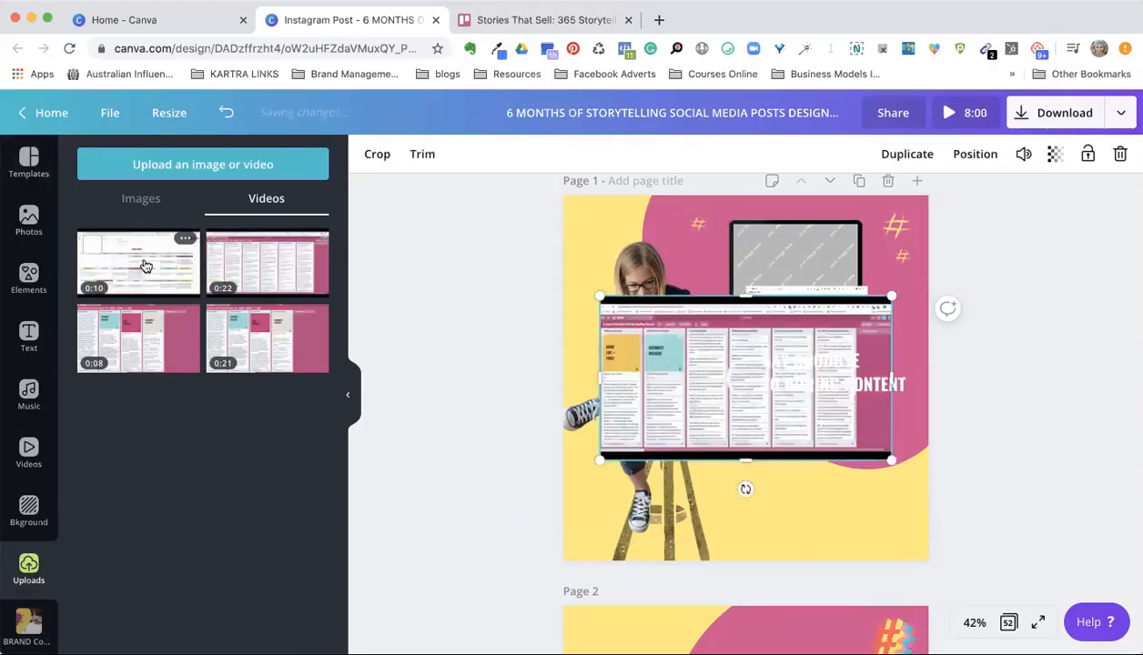
mouse_move(892, 375)
left_mouse_down()
mouse_move(832, 382)
mouse_move(878, 382)
left_mouse_up()
left_click_drag(876, 297, 717, 408)
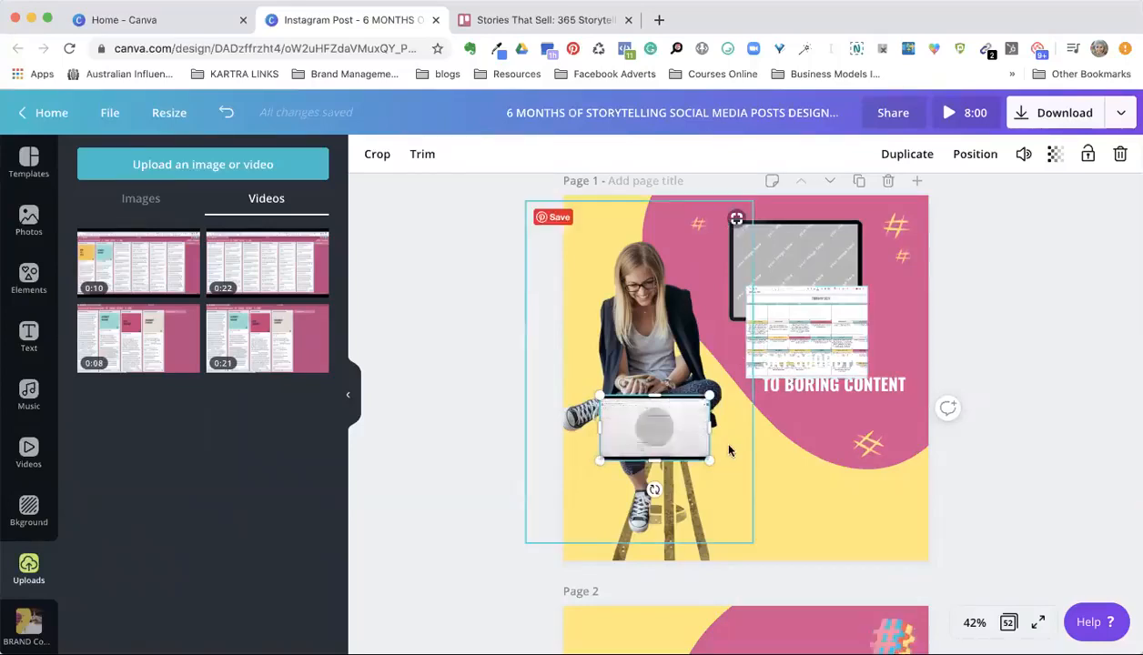
key("Delete")
Step: Move the content calendar video back into the tablet frame on page 1 and deselect it
left_click_drag(725, 449, 805, 298)
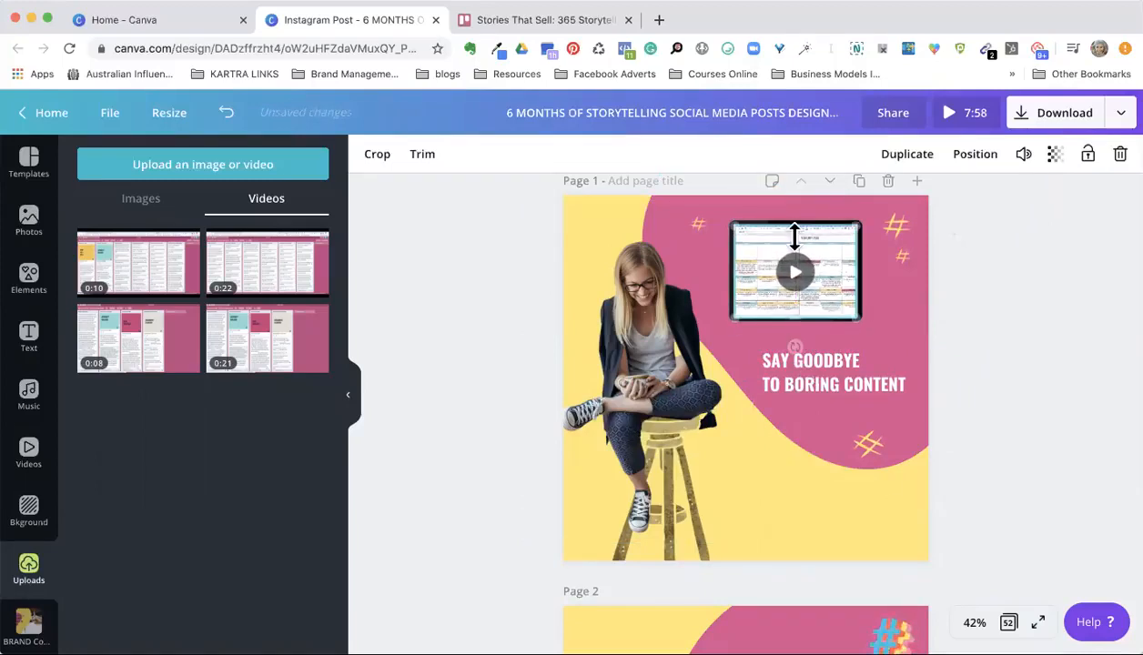
left_click(1016, 312)
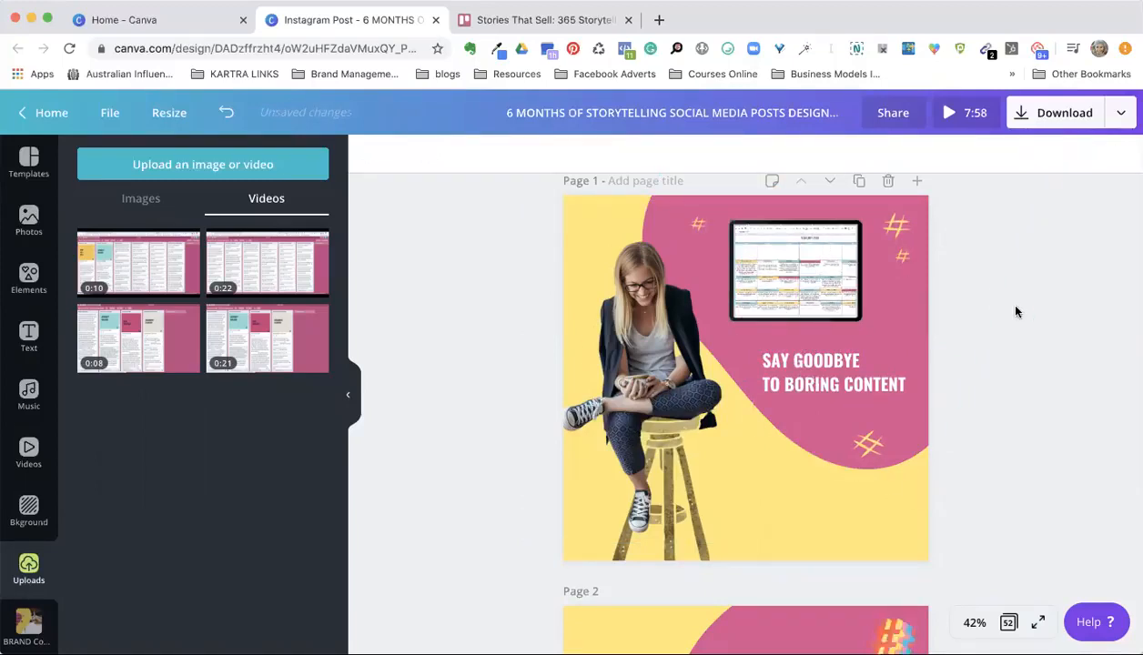
Step: Check the download options for the design with the Video file type and all pages selected, without downloading
left_click(801, 278)
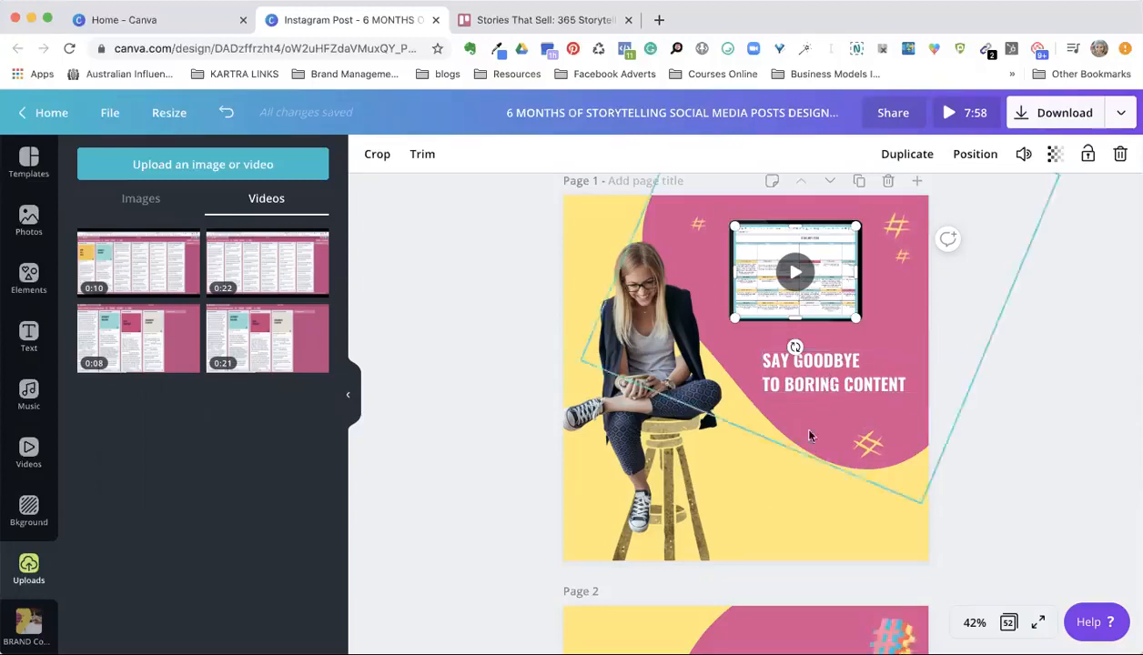
left_click(1046, 122)
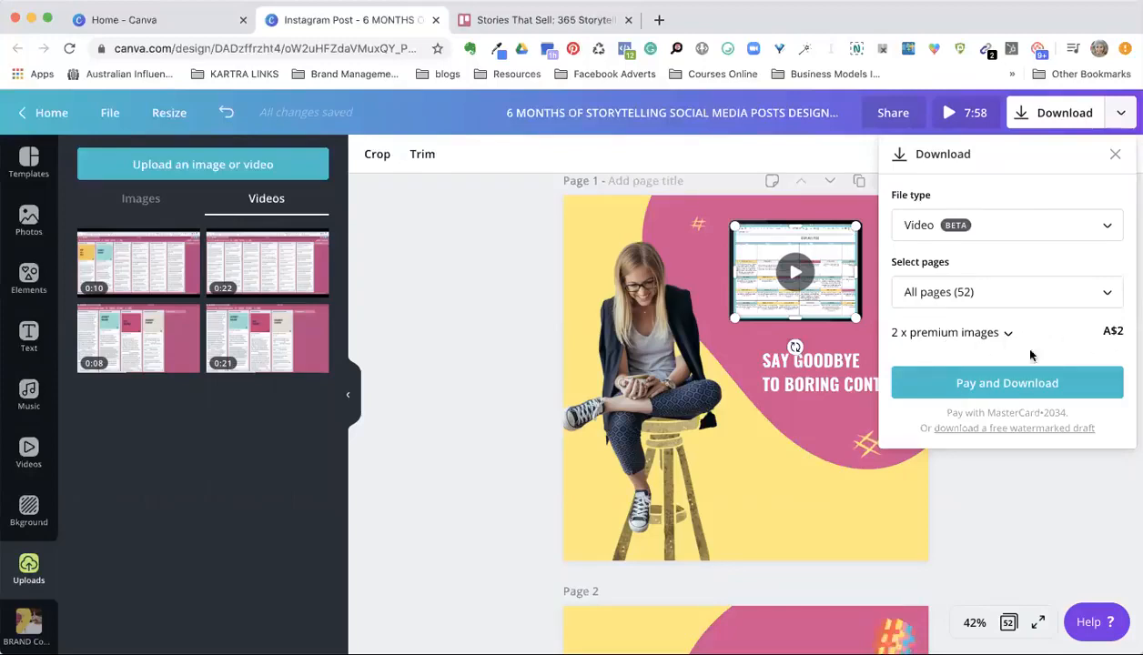
left_click(1005, 475)
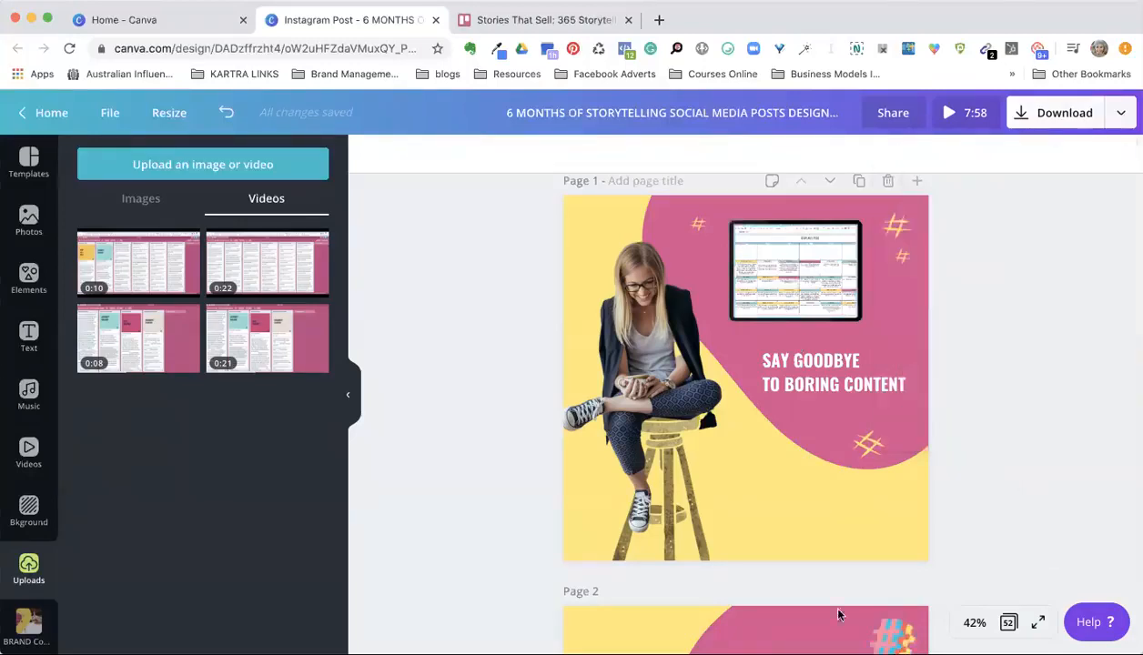
Step: Delete page 2, the recreated copy of the yellow and pink design
scroll(858, 593, "down", 2)
left_click(887, 486)
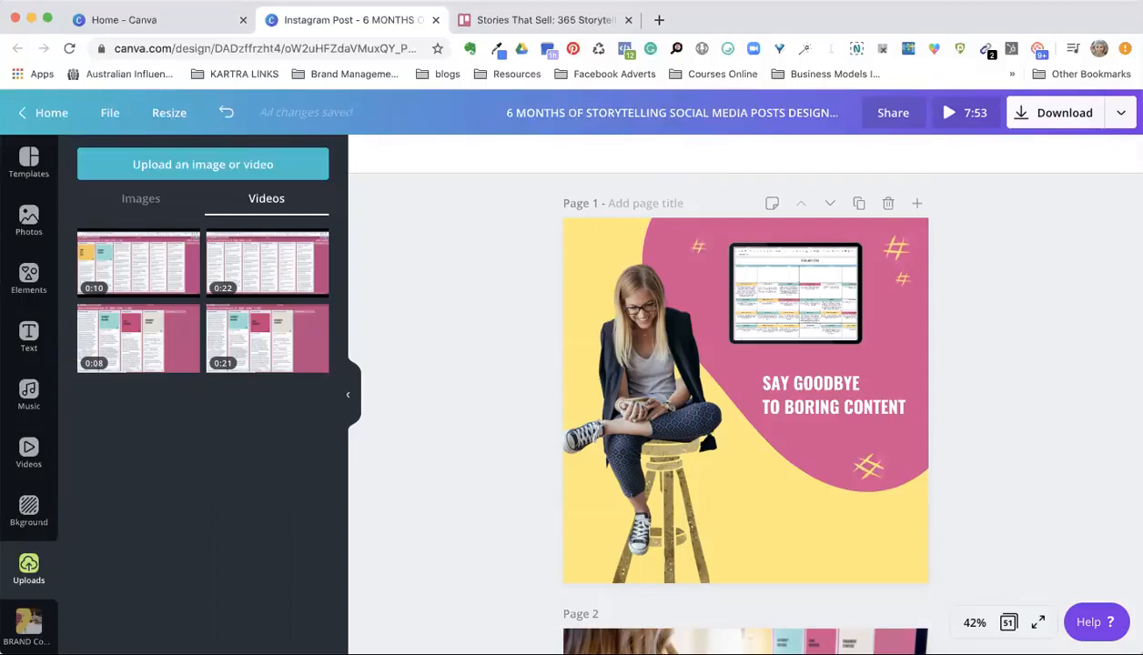
scroll(1007, 298, "down", 3)
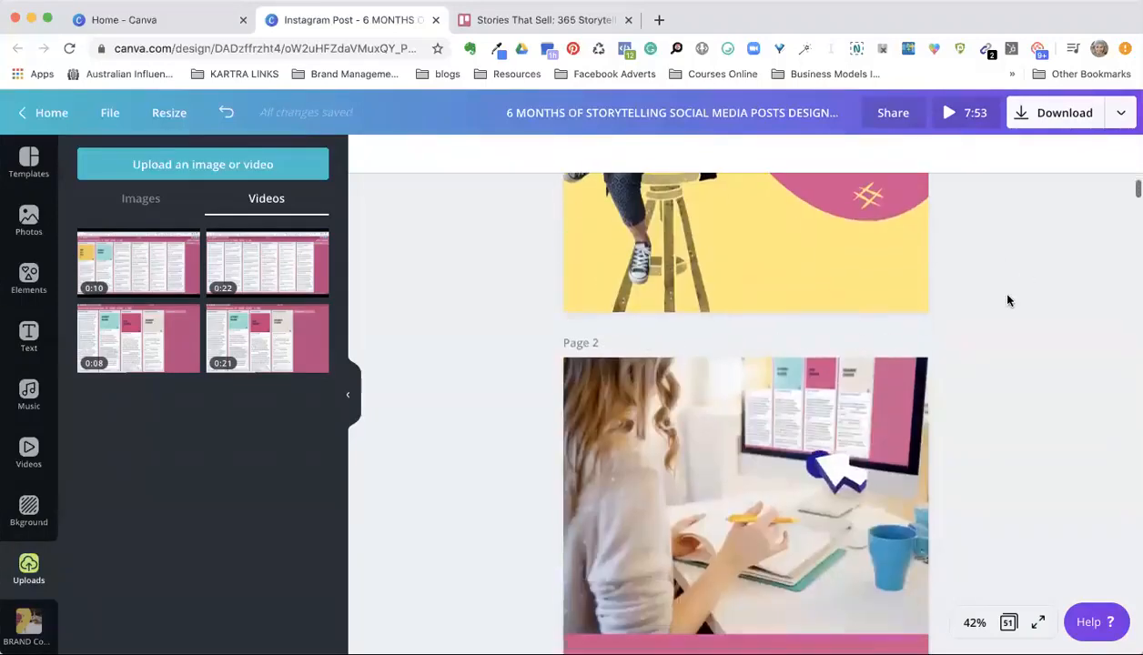
scroll(1007, 300, "up", 2)
scroll(1007, 300, "up", 2)
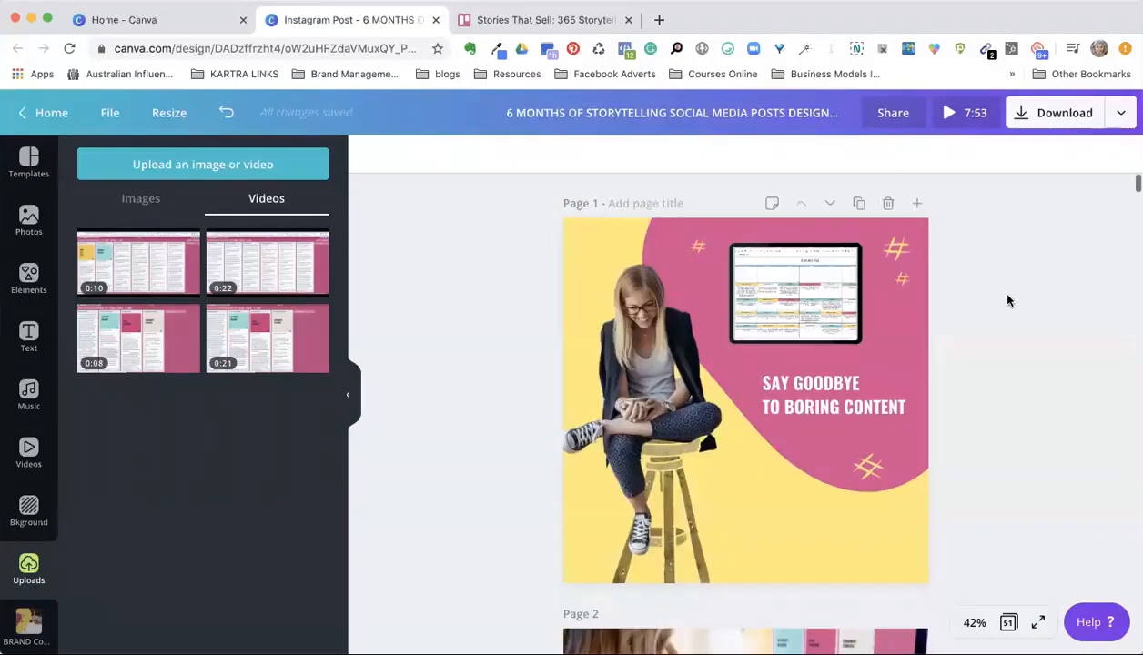
Step: Add a square flattened into a band over the caption at the bottom of page 2 and fill it with the document's pink
scroll(1008, 300, "down", 4)
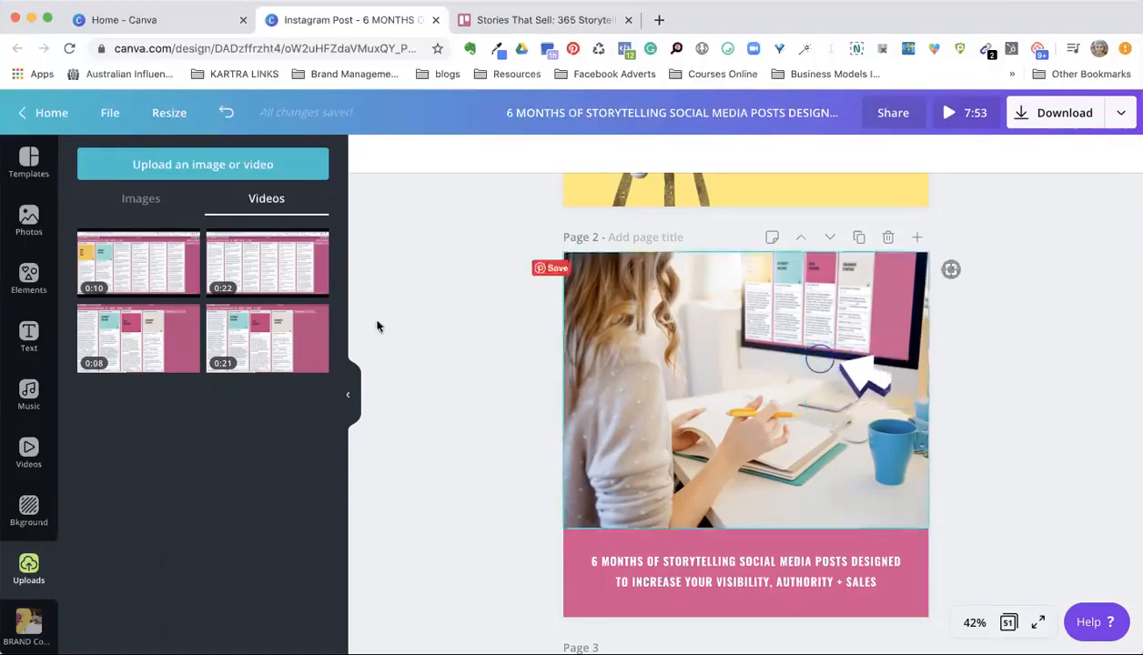
left_click(28, 282)
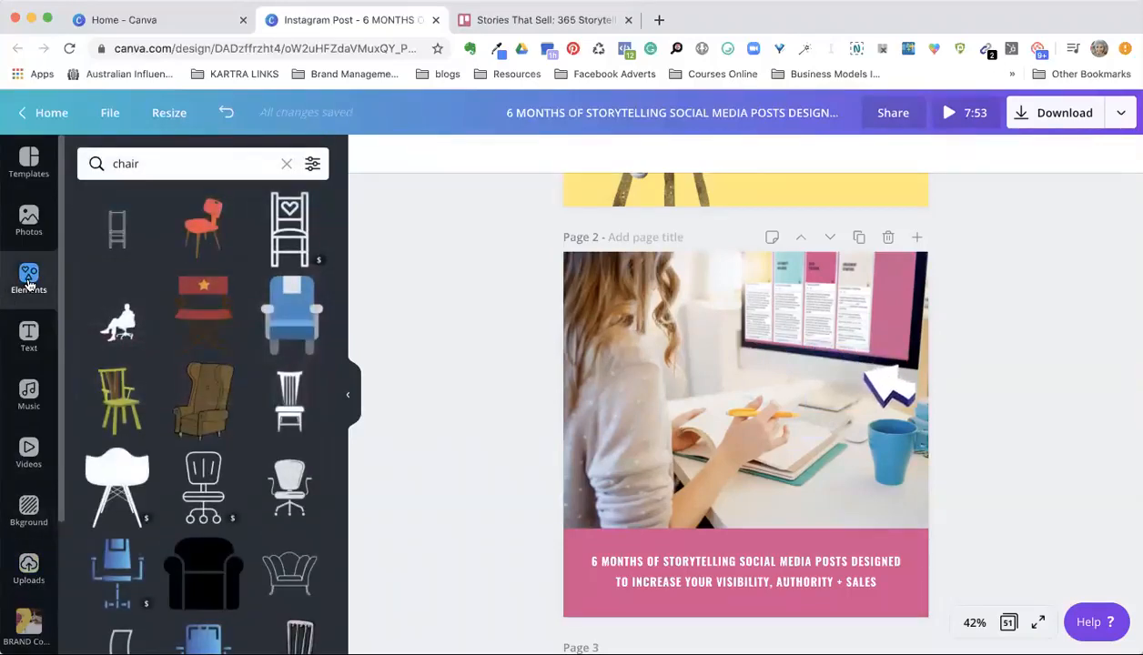
left_click(287, 164)
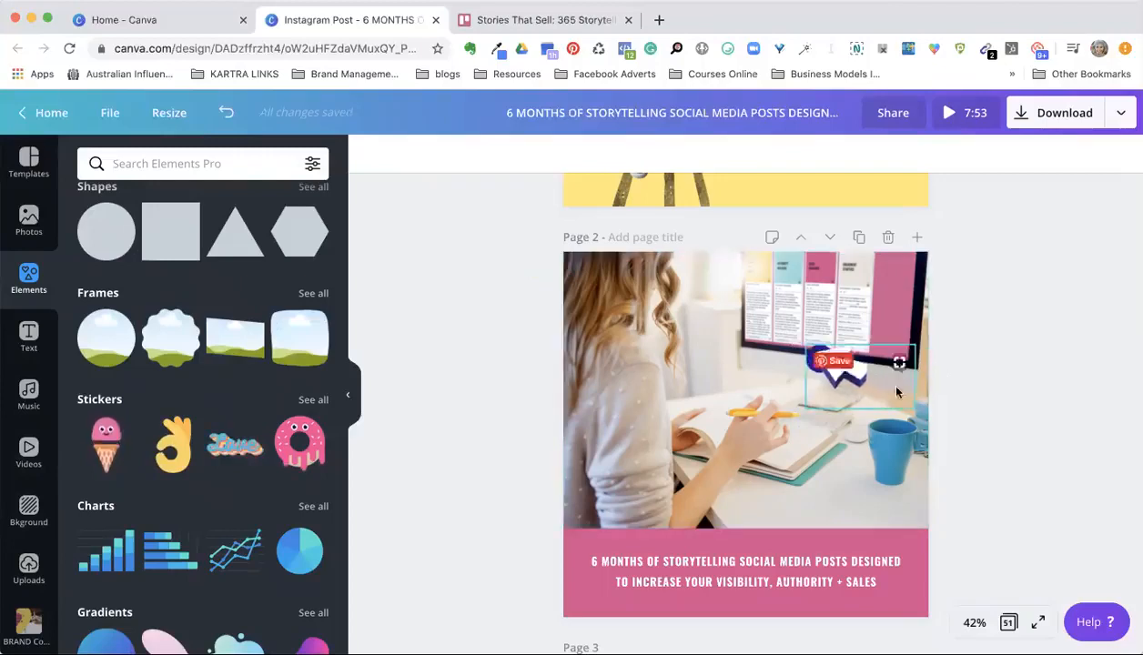
left_click(582, 543)
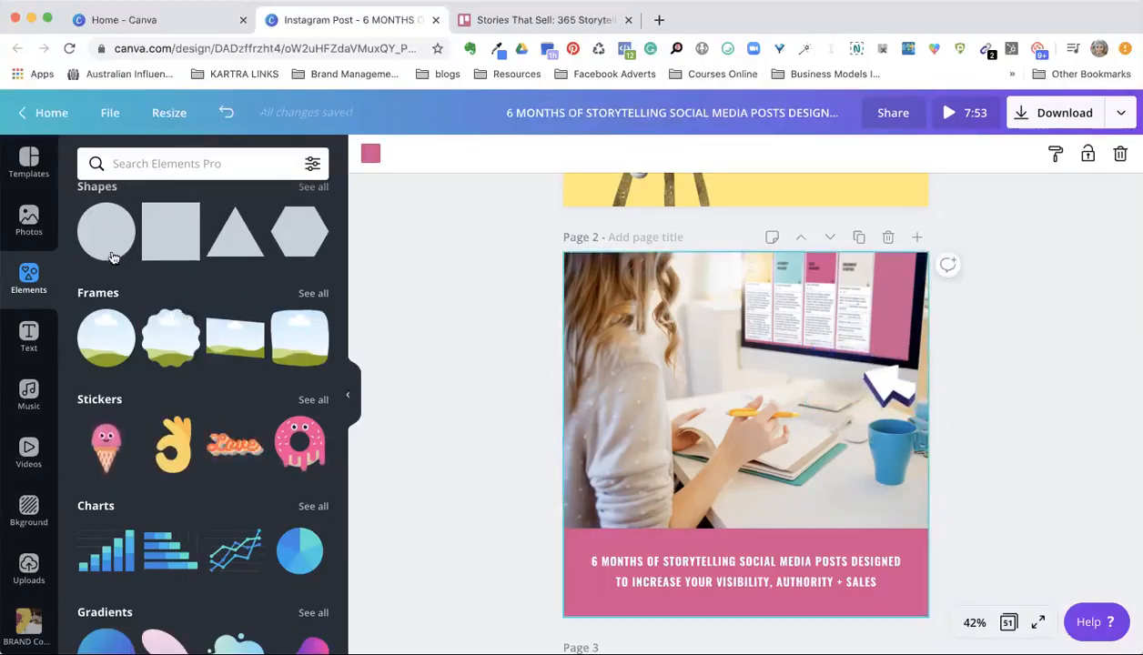
left_click(163, 241)
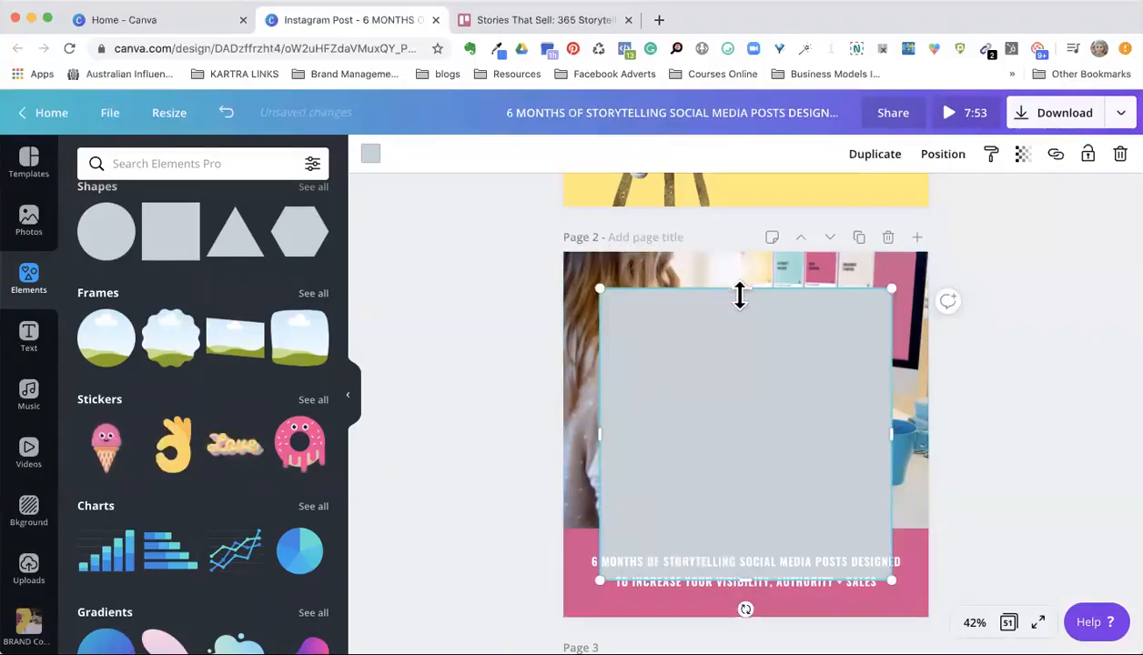
left_click_drag(745, 314, 677, 561)
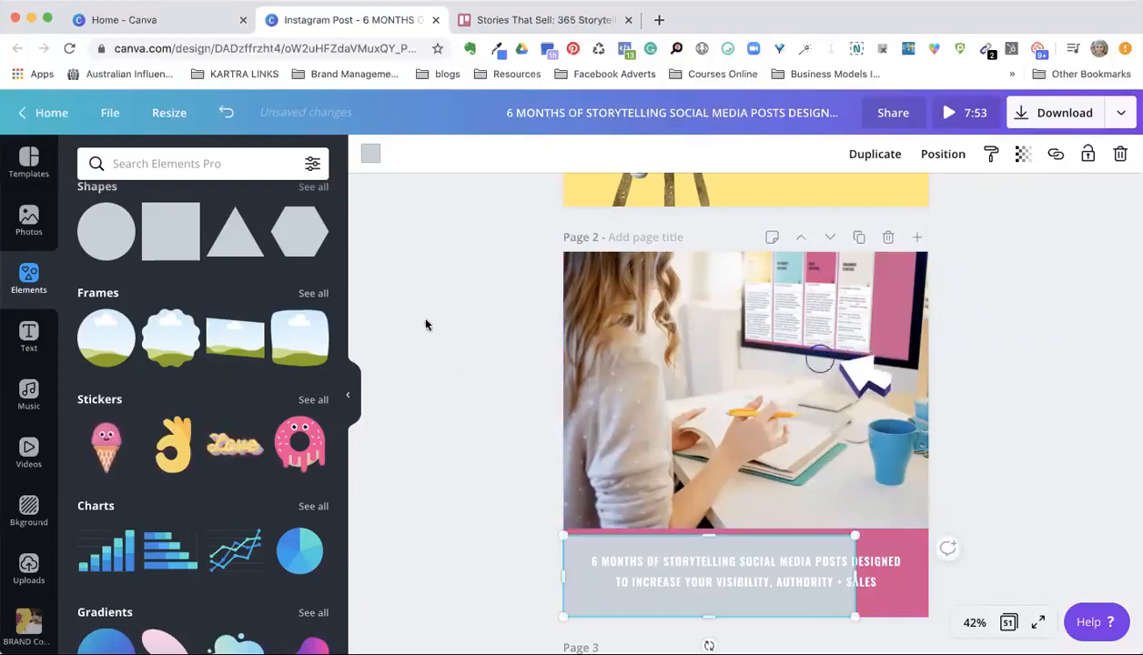
left_click(370, 153)
left_click(95, 360)
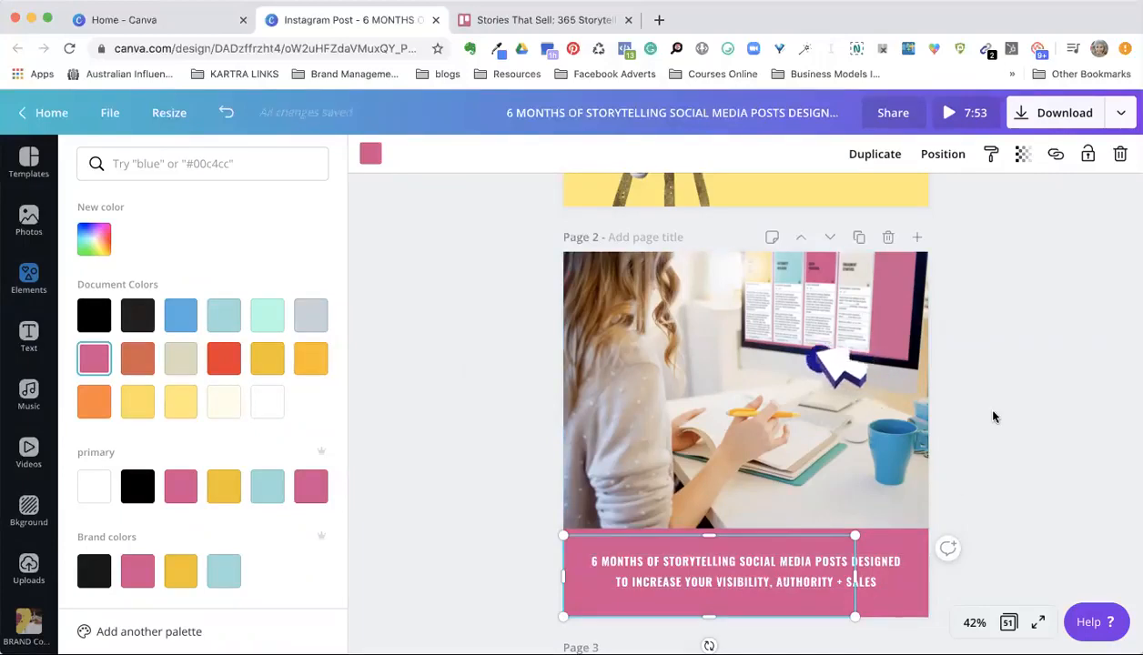
Step: Look through the animated post designs on pages 2 to 5 and return to page 1
scroll(997, 416, "down", 4)
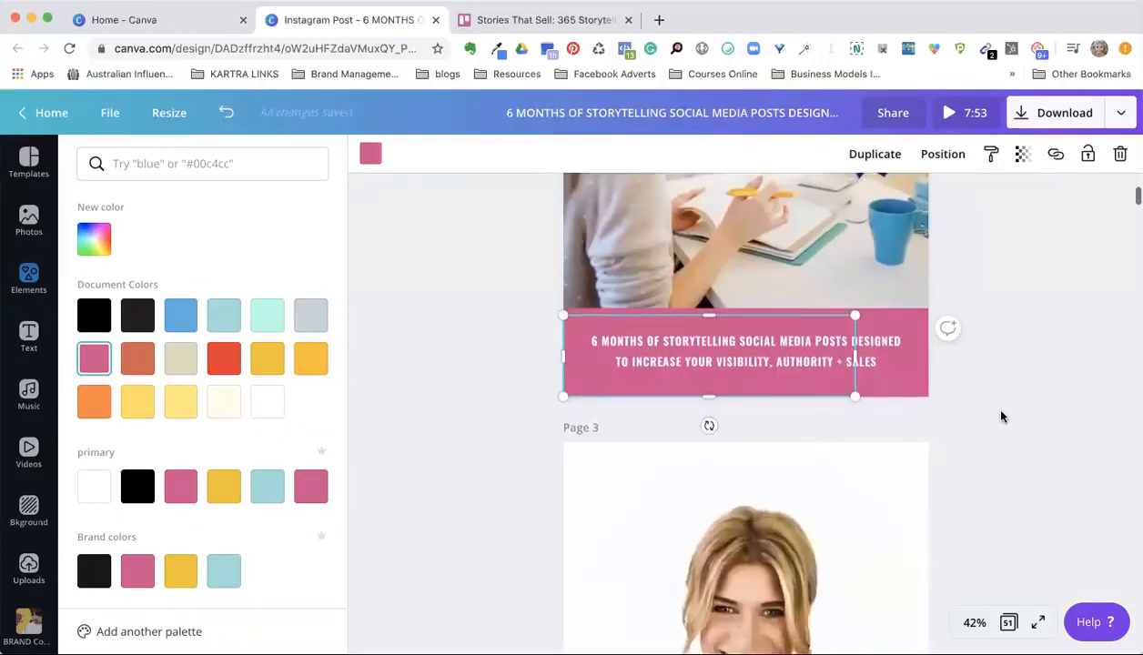
scroll(1001, 416, "down", 8)
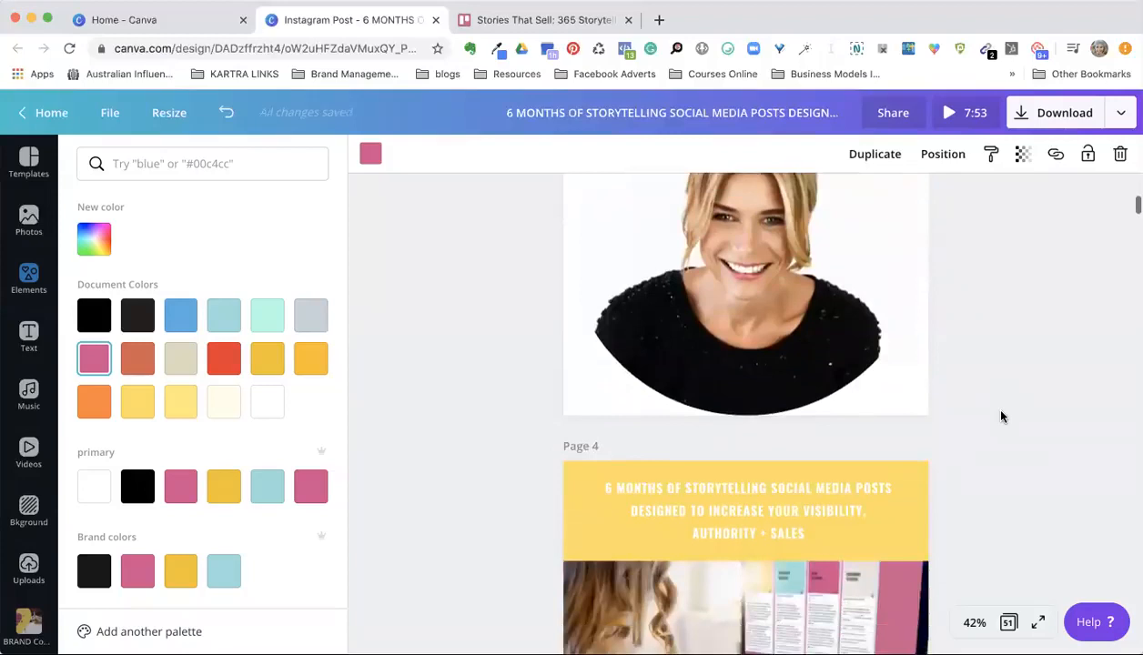
scroll(1001, 417, "down", 6)
scroll(1001, 417, "down", 2)
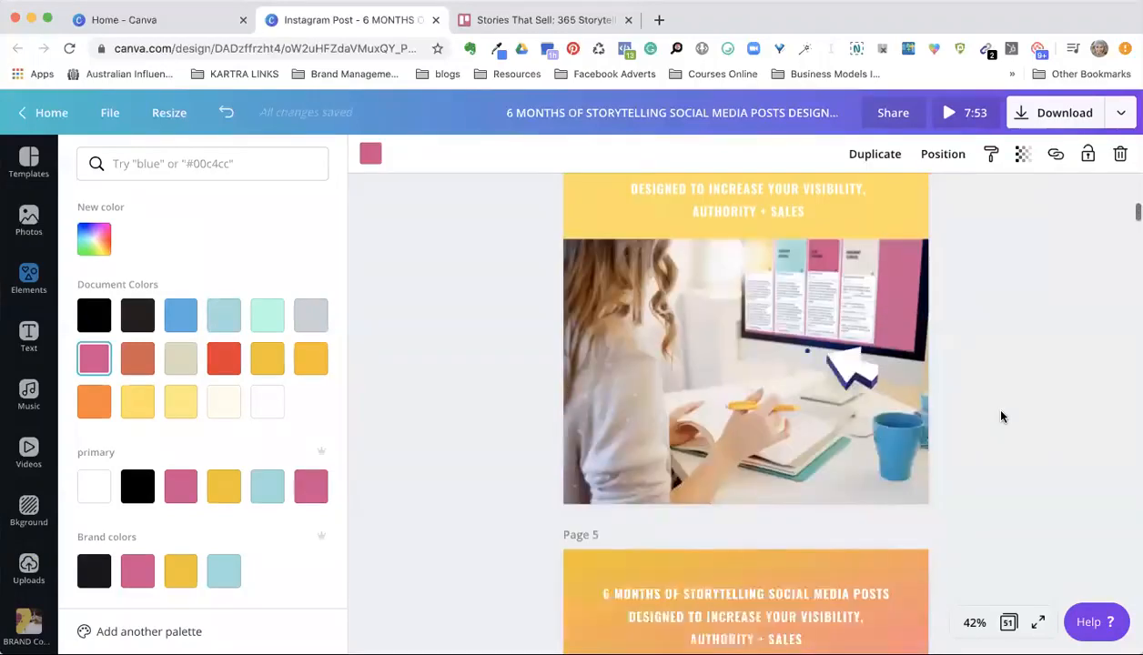
scroll(1000, 416, "down", 6)
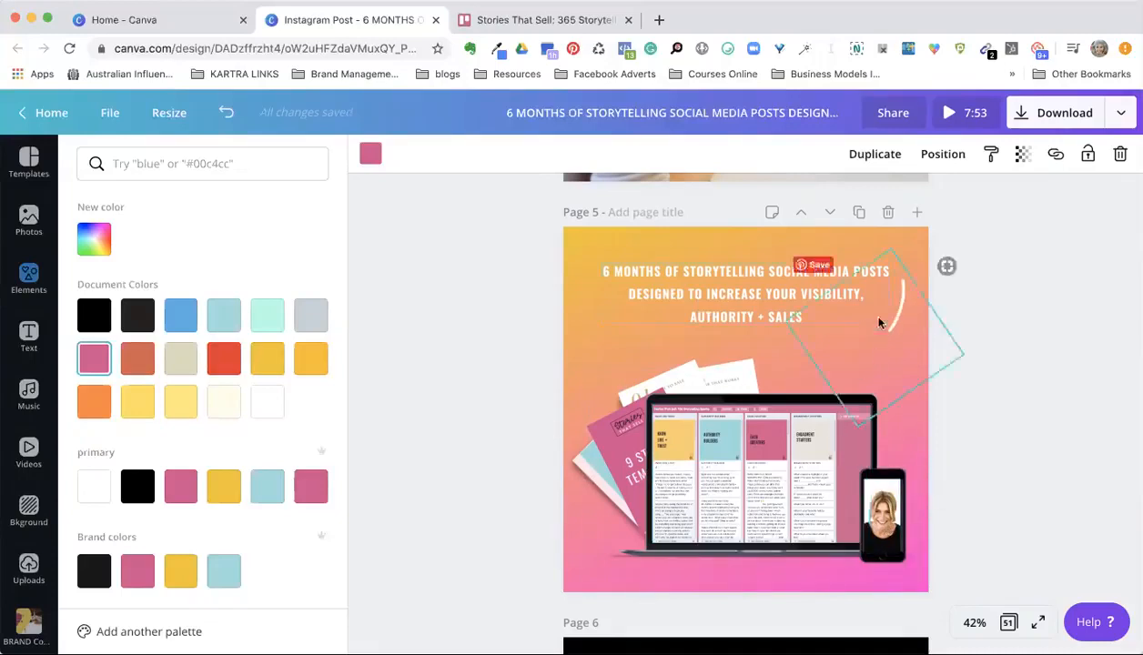
scroll(1040, 307, "up", 10)
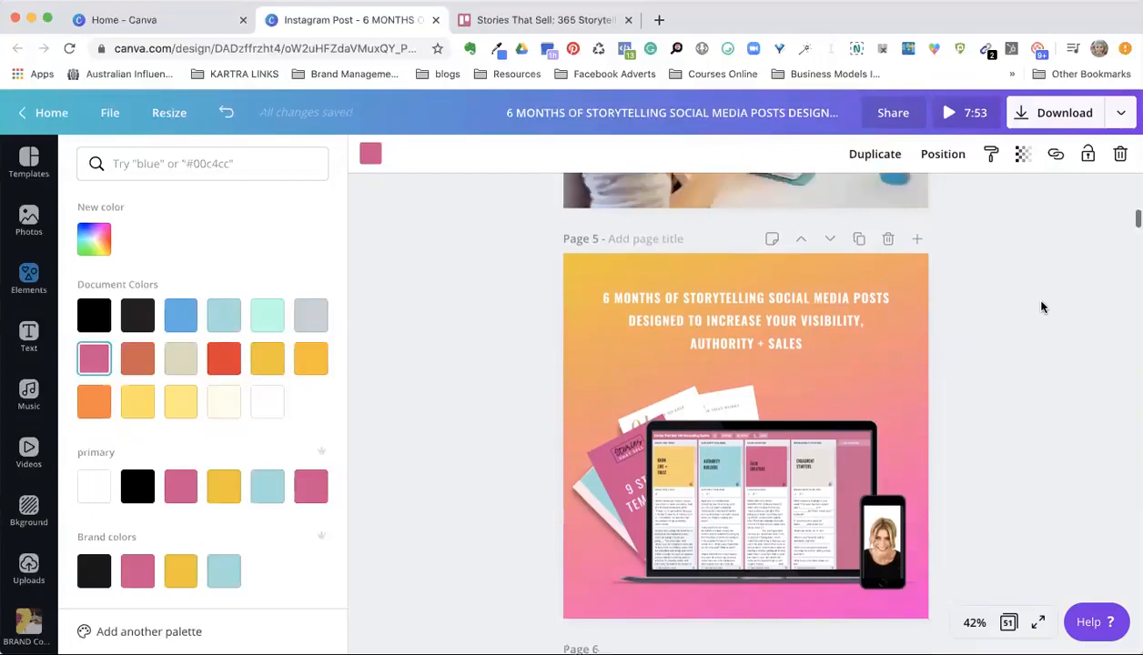
scroll(1041, 307, "up", 10)
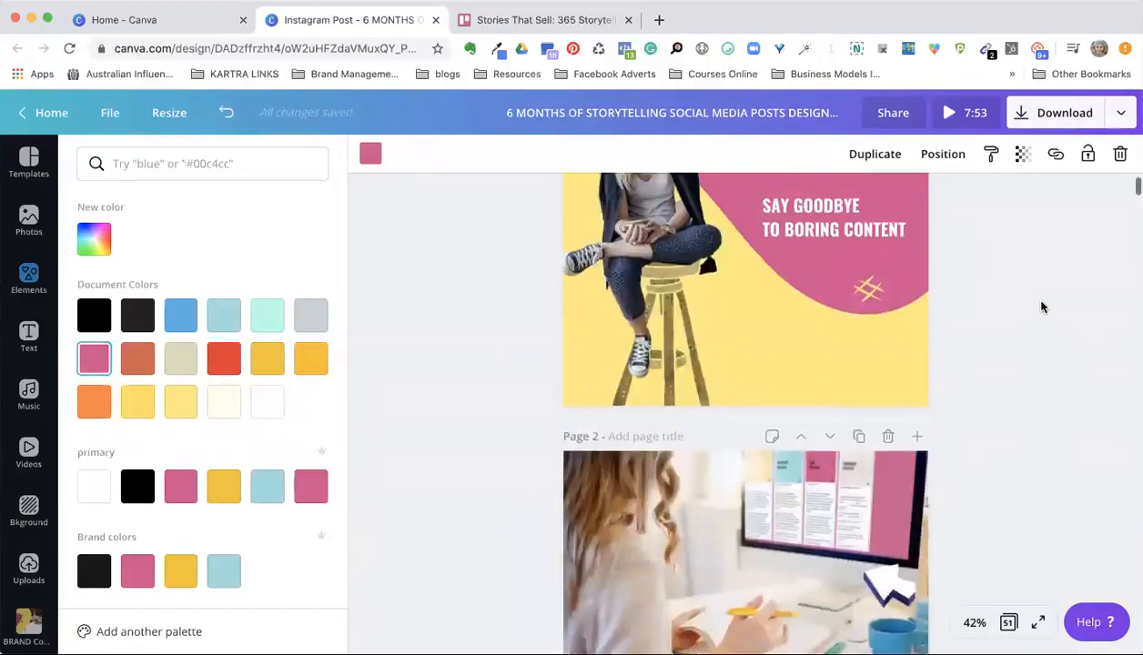
scroll(1040, 307, "up", 1)
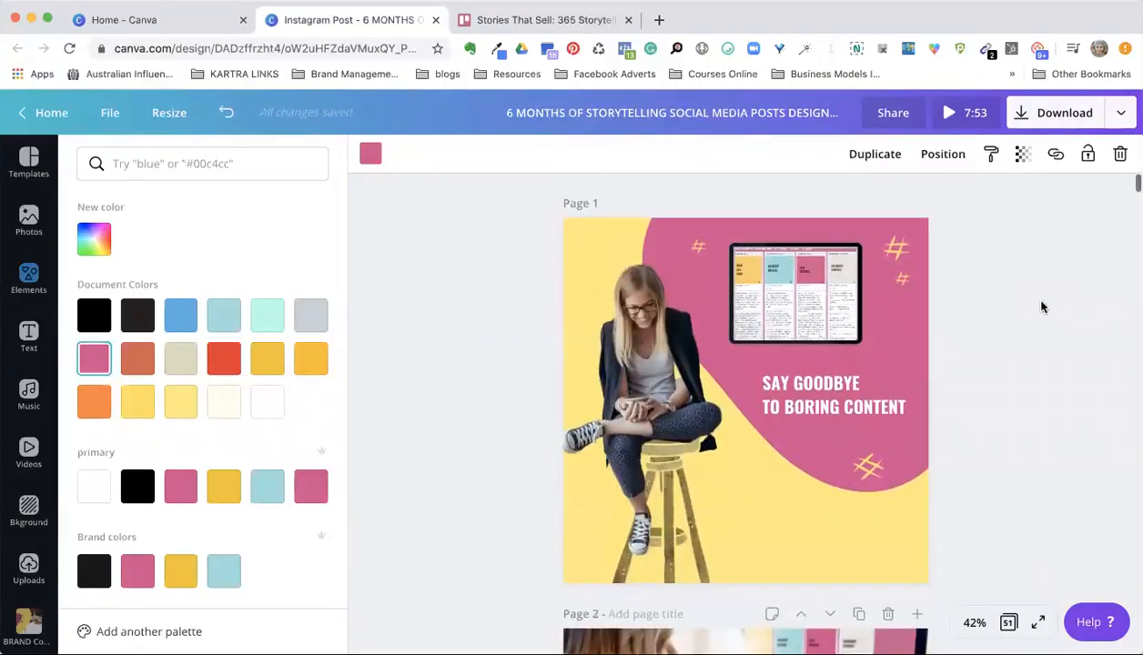